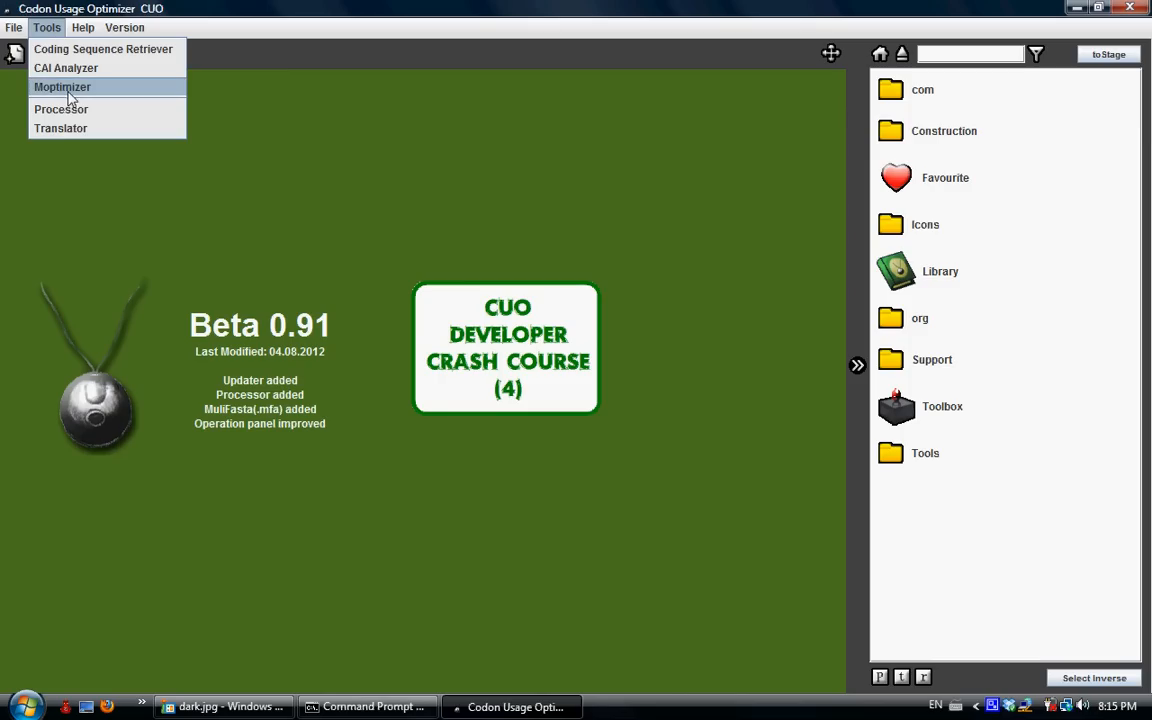
- Open the Moptimizer tool and widen its Manual Optimizer window across most of the workspace
left_click(62, 88)
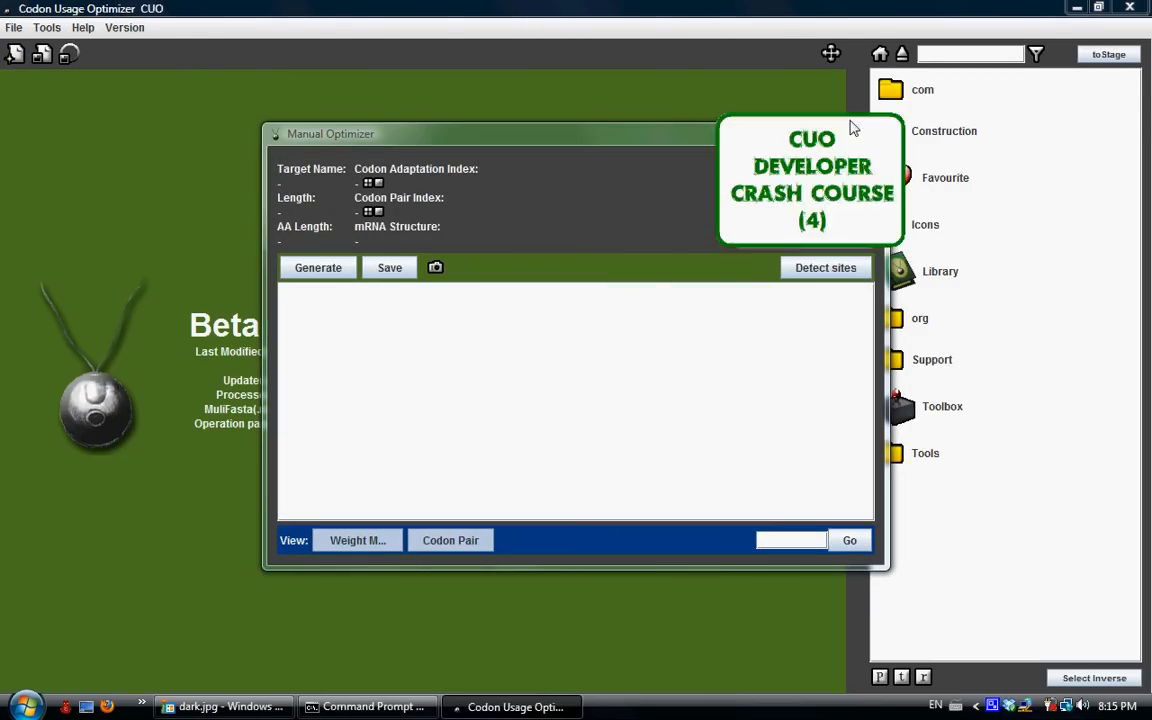
left_click_drag(695, 130, 453, 149)
left_click_drag(644, 394, 1124, 404)
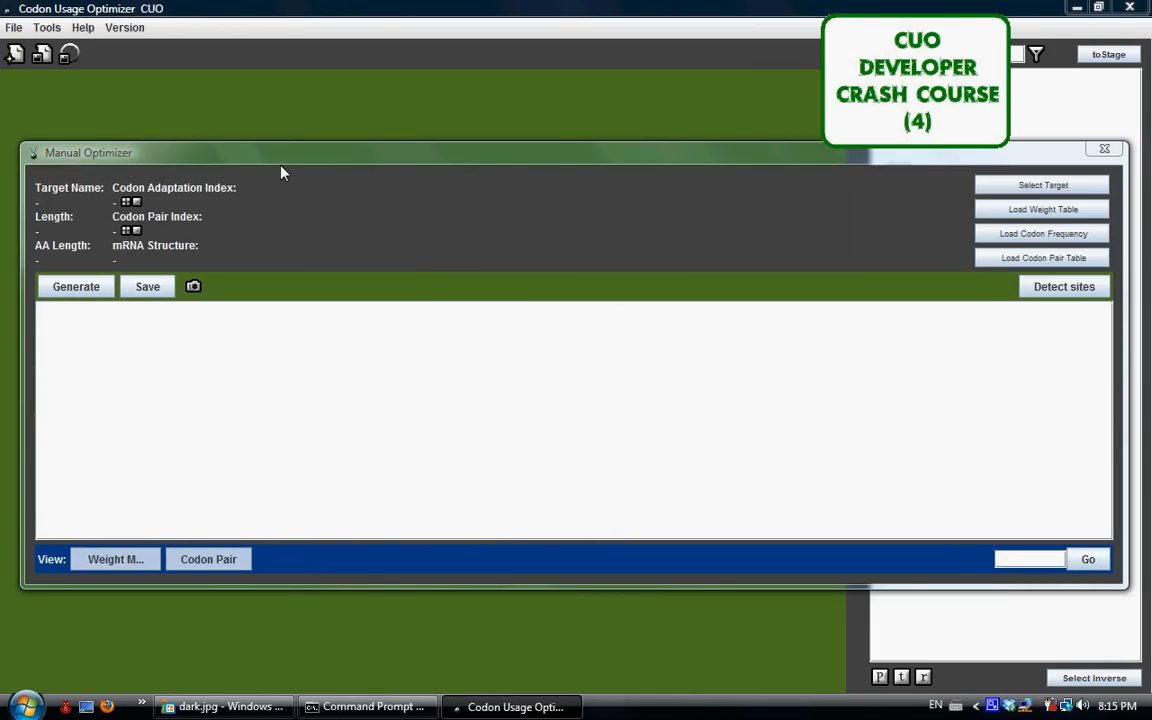
left_click(313, 259)
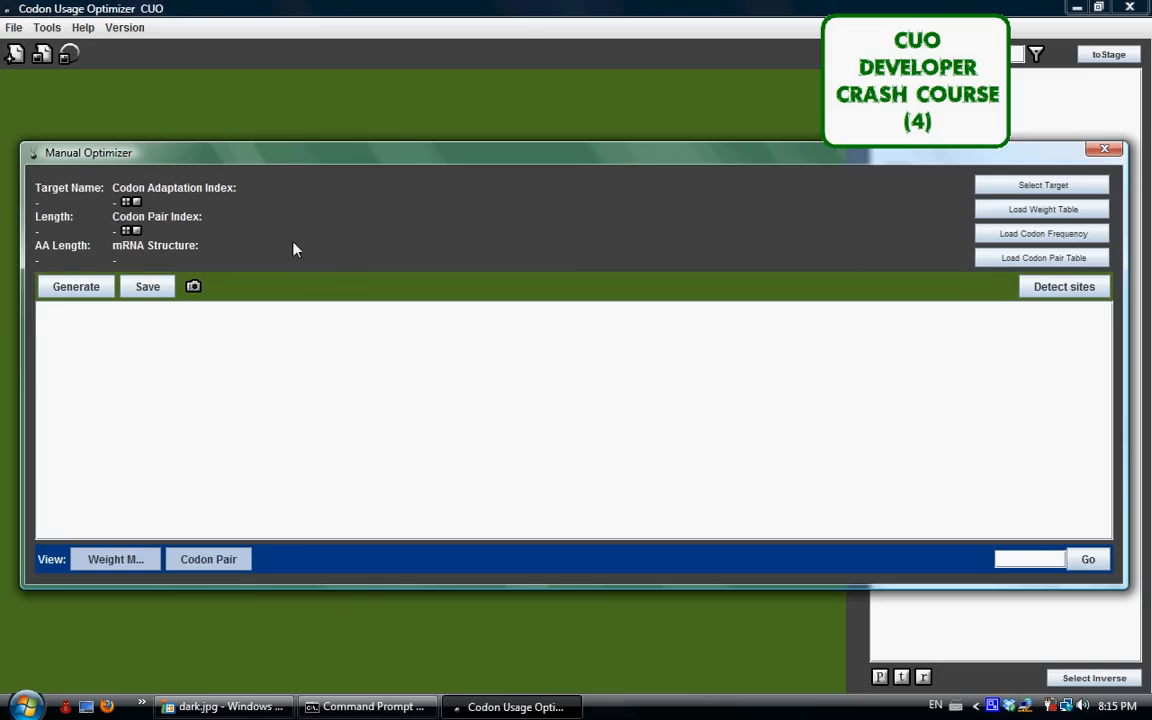
left_click_drag(832, 157, 829, 172)
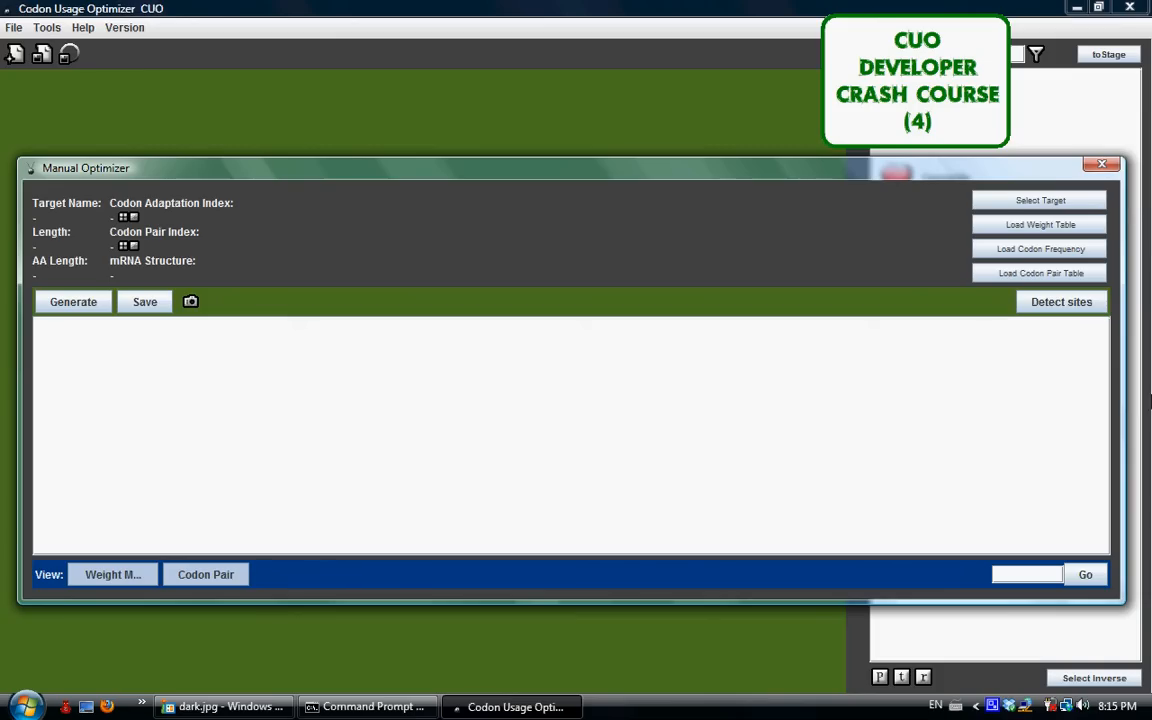
mouse_move(878, 177)
left_mouse_down()
mouse_move(858, 176)
mouse_move(870, 176)
left_mouse_up()
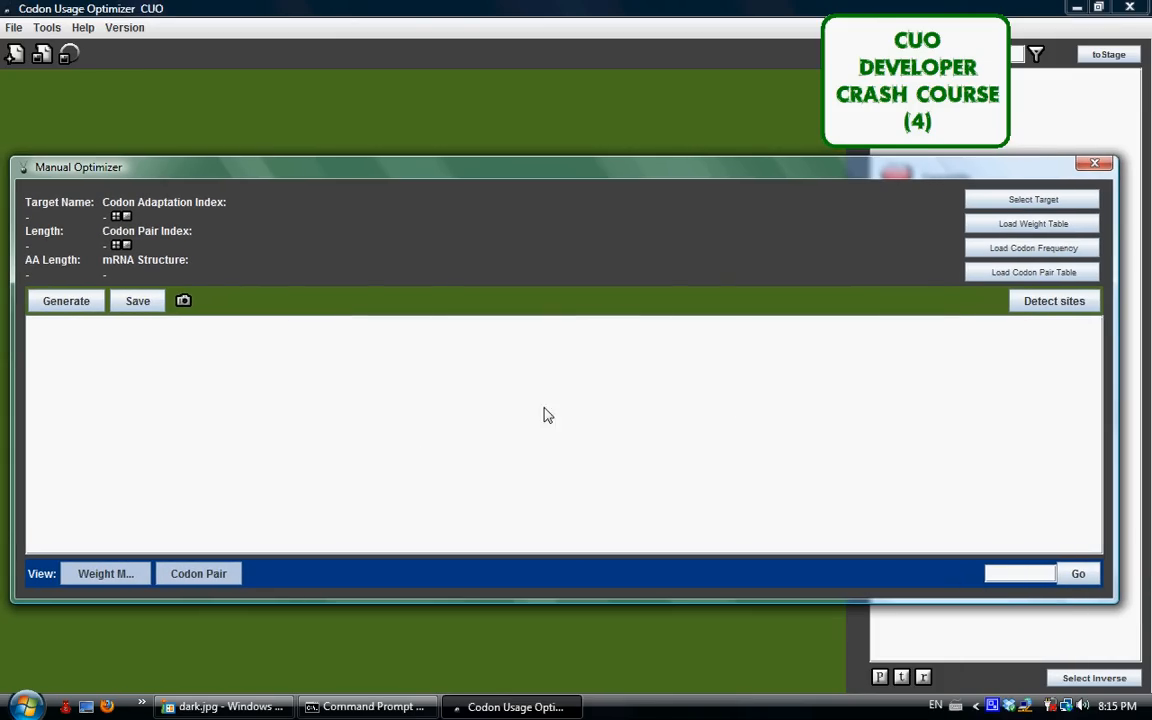
- Set the oCVN sequence from the Library as the optimization target
left_click(1016, 204)
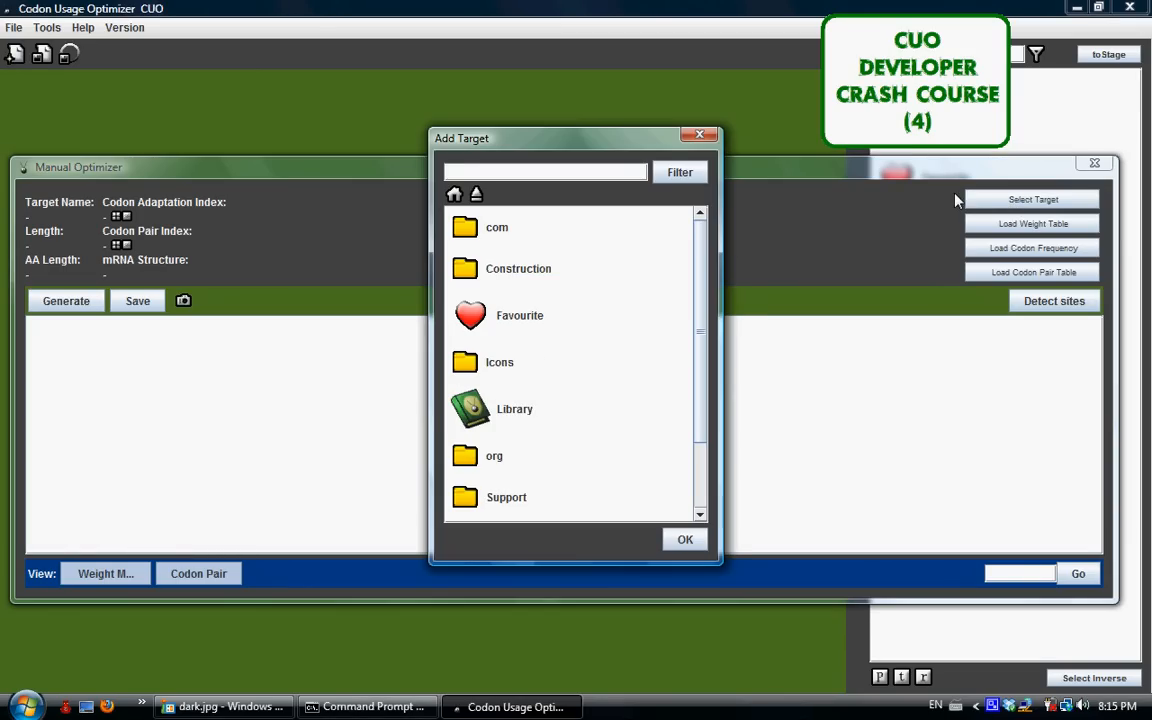
left_click(522, 413)
double_click(522, 413)
scroll(584, 342, "down", 3)
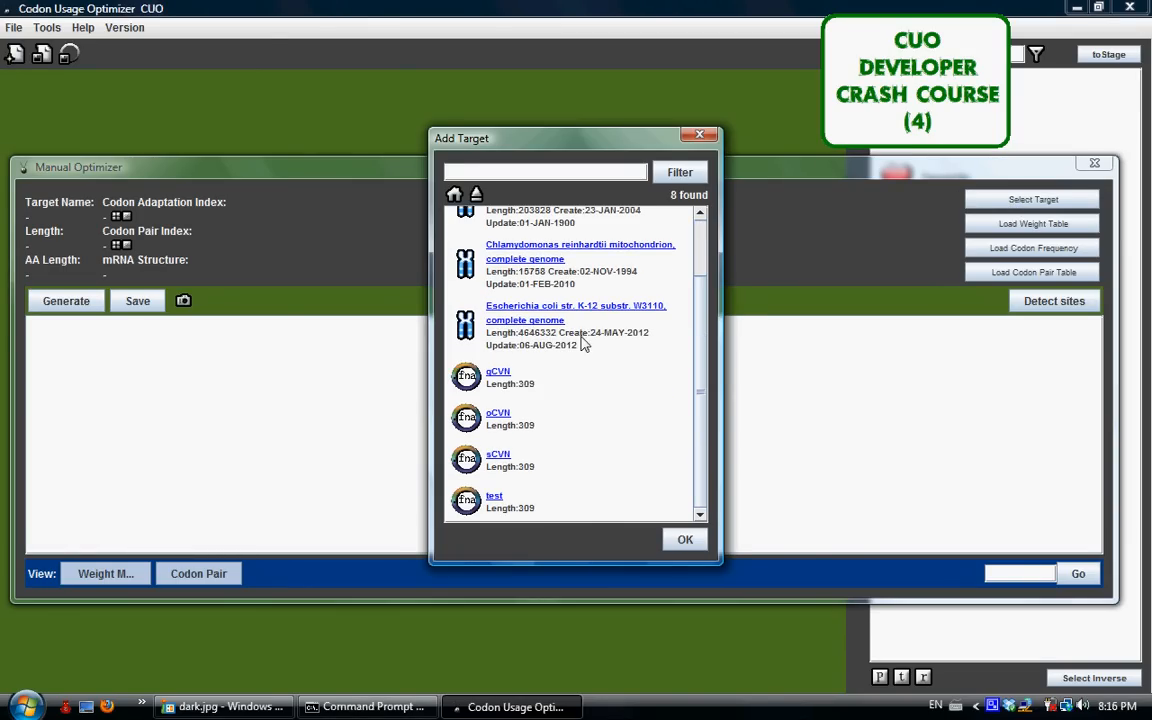
left_click(530, 412)
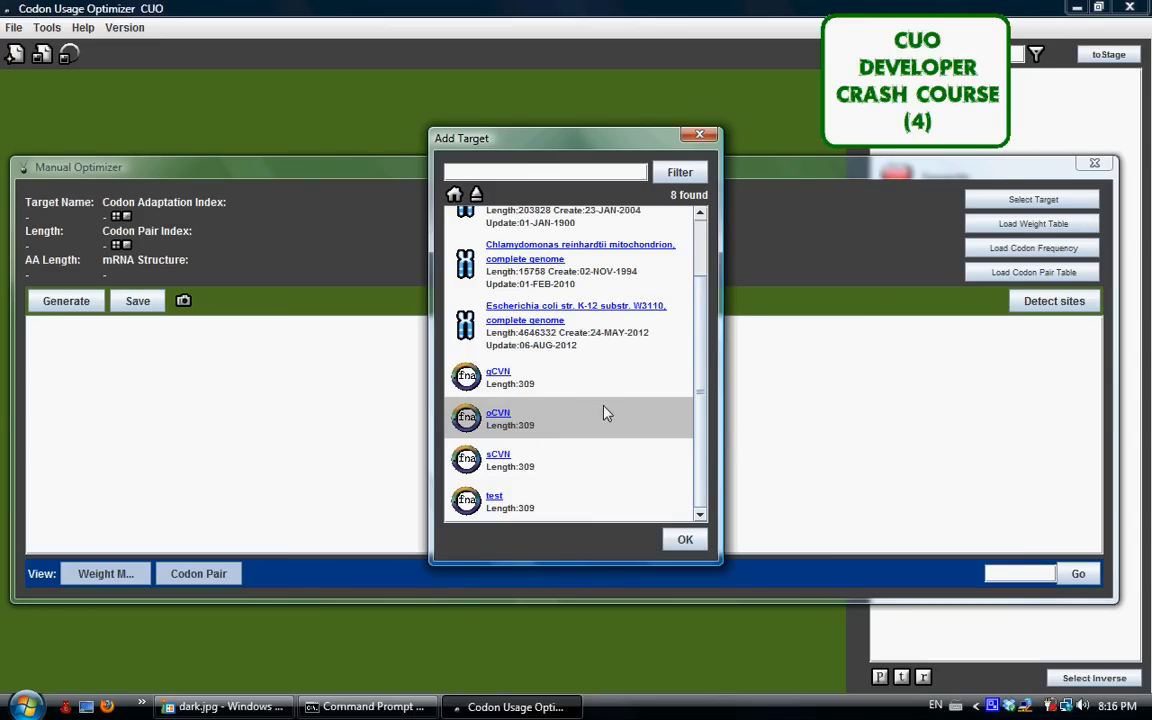
left_click(684, 539)
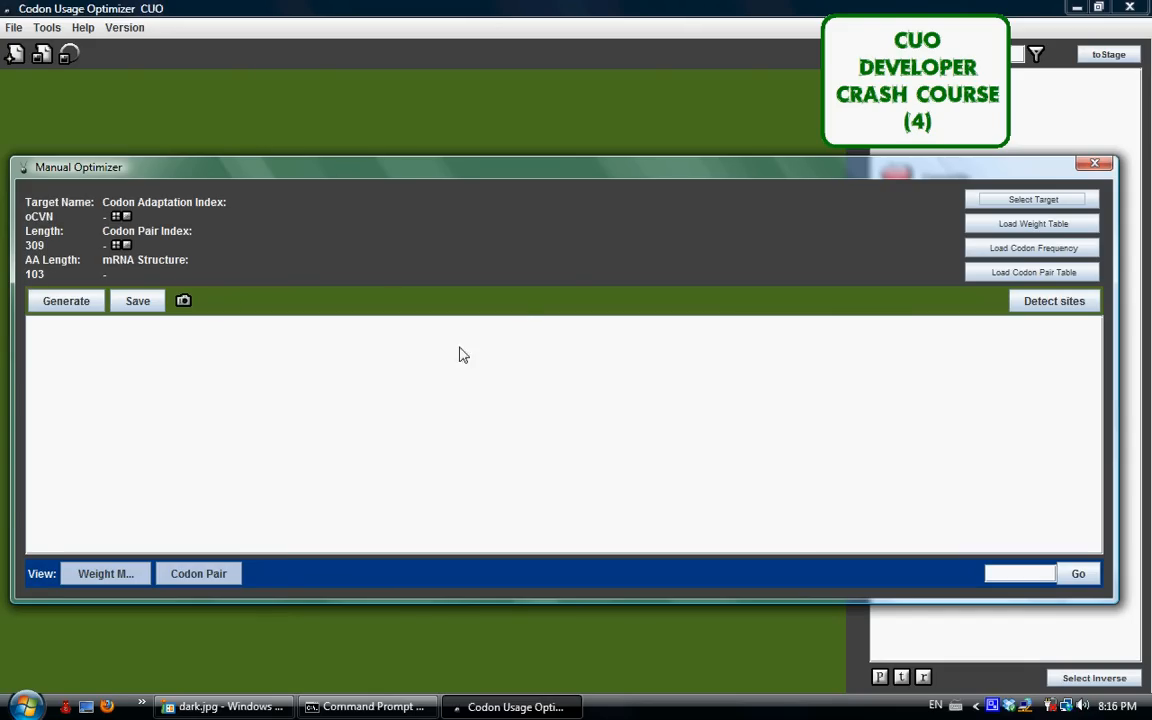
- Load the weight table C.reinhardtii Handpick.wt and accept it with the minimum weight of 0.5
left_click(1018, 226)
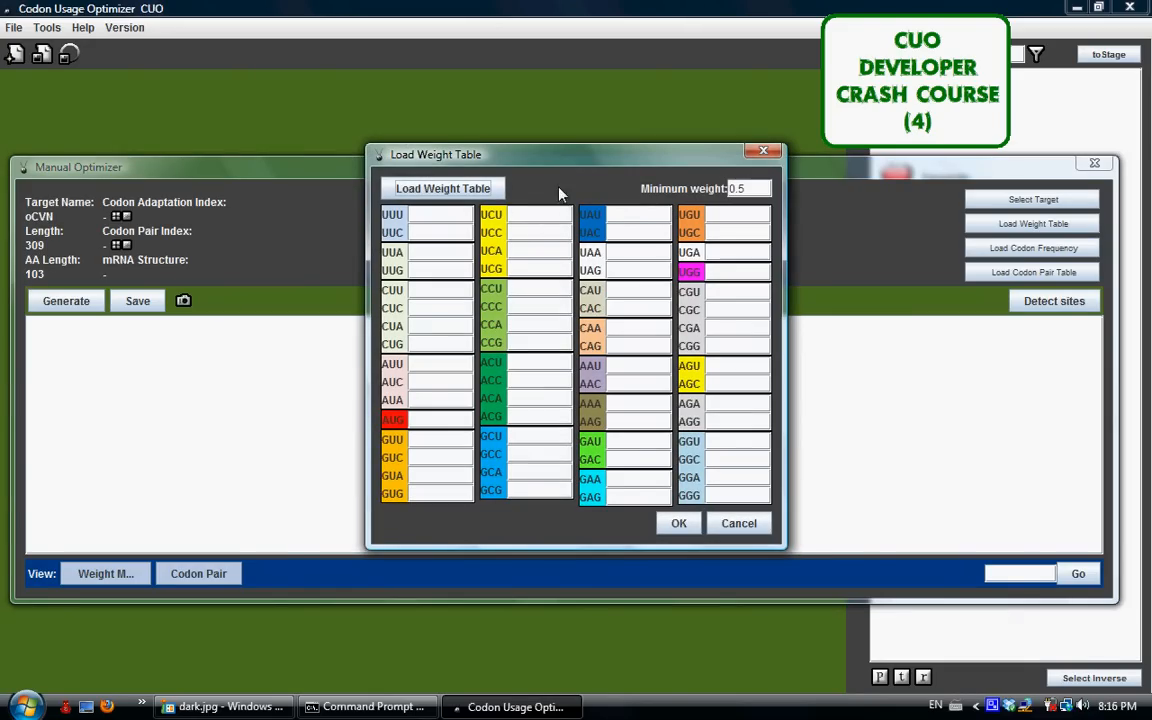
left_click(436, 189)
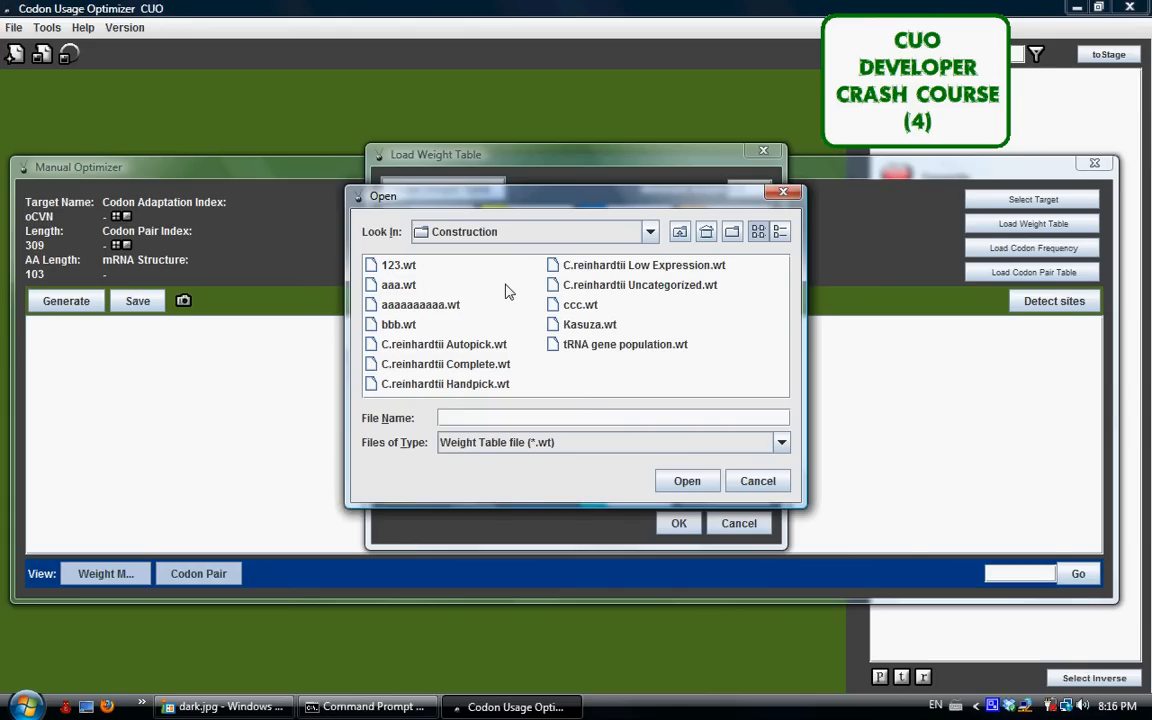
left_click(455, 364)
left_click(477, 391)
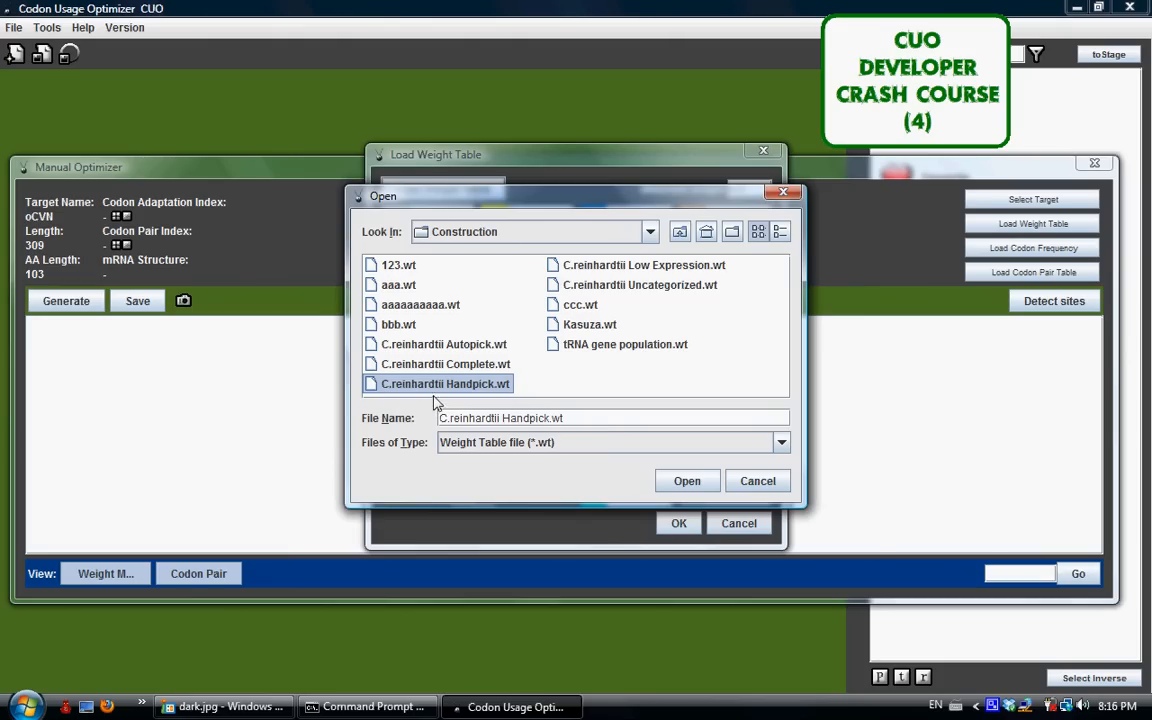
left_click(687, 481)
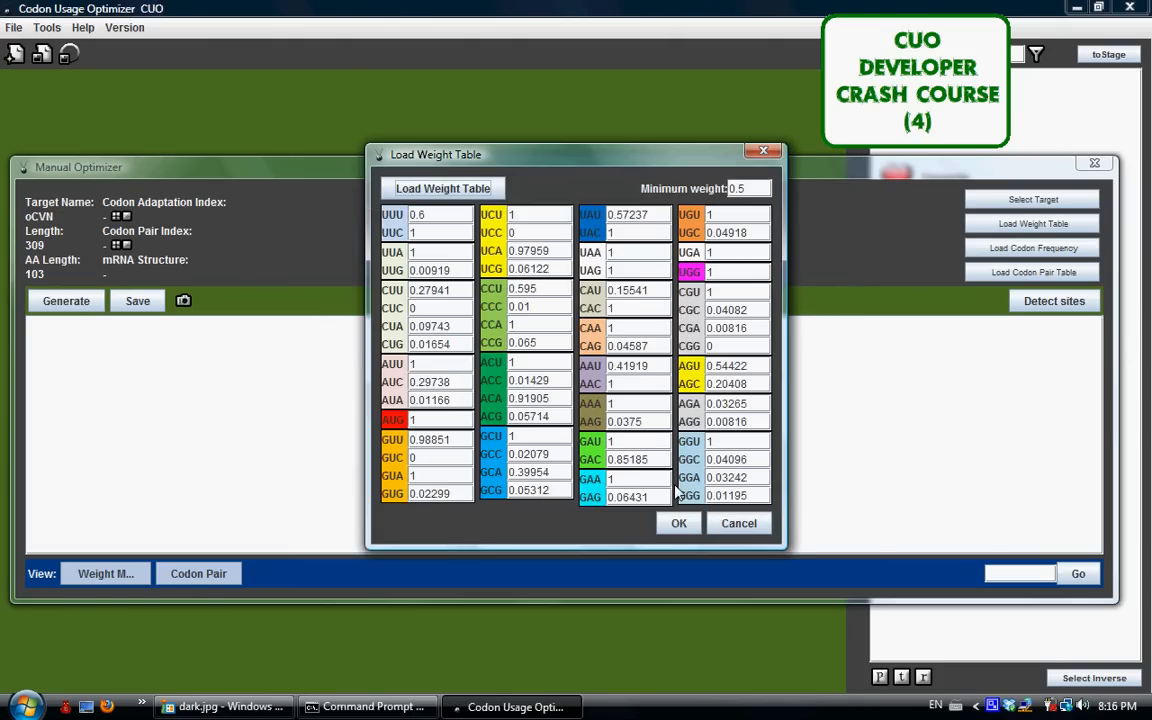
left_click(680, 524)
- Load a codon frequency table from file for the optimizer
left_click(1024, 248)
left_click(445, 189)
left_click(470, 385)
left_click(683, 480)
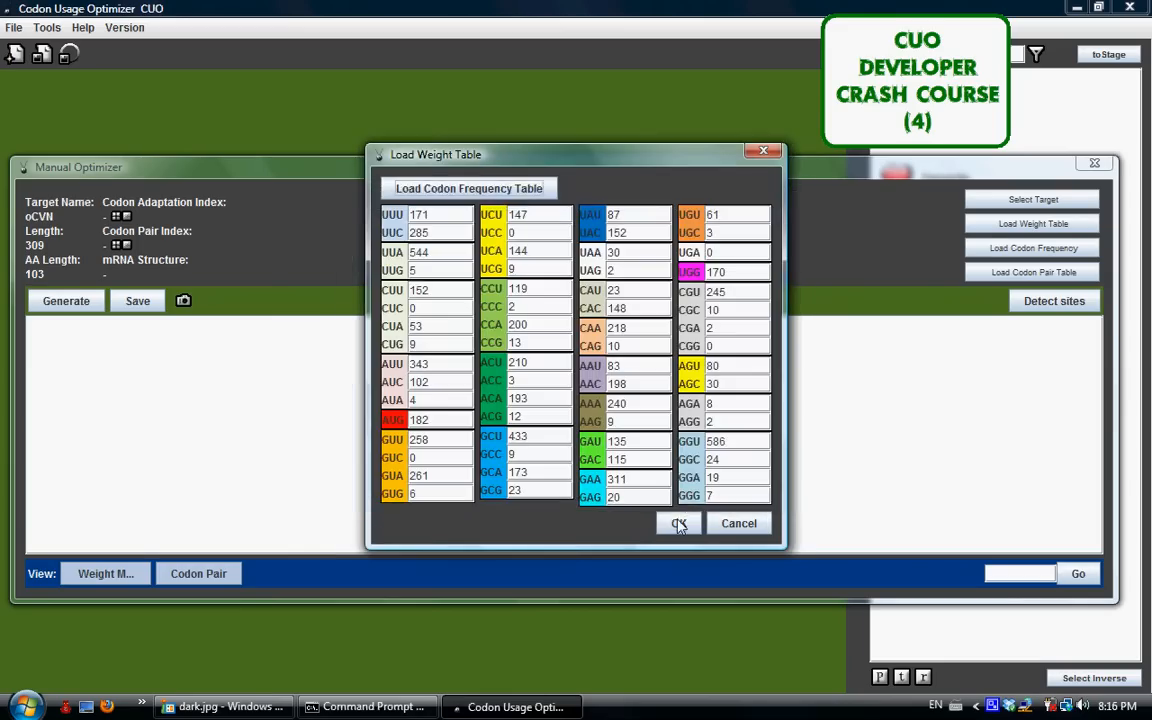
- Load a codon pair table file and move its settings dialog clear of the sequence area
left_click(980, 274)
left_click(376, 358)
left_click(452, 384)
left_click(687, 481)
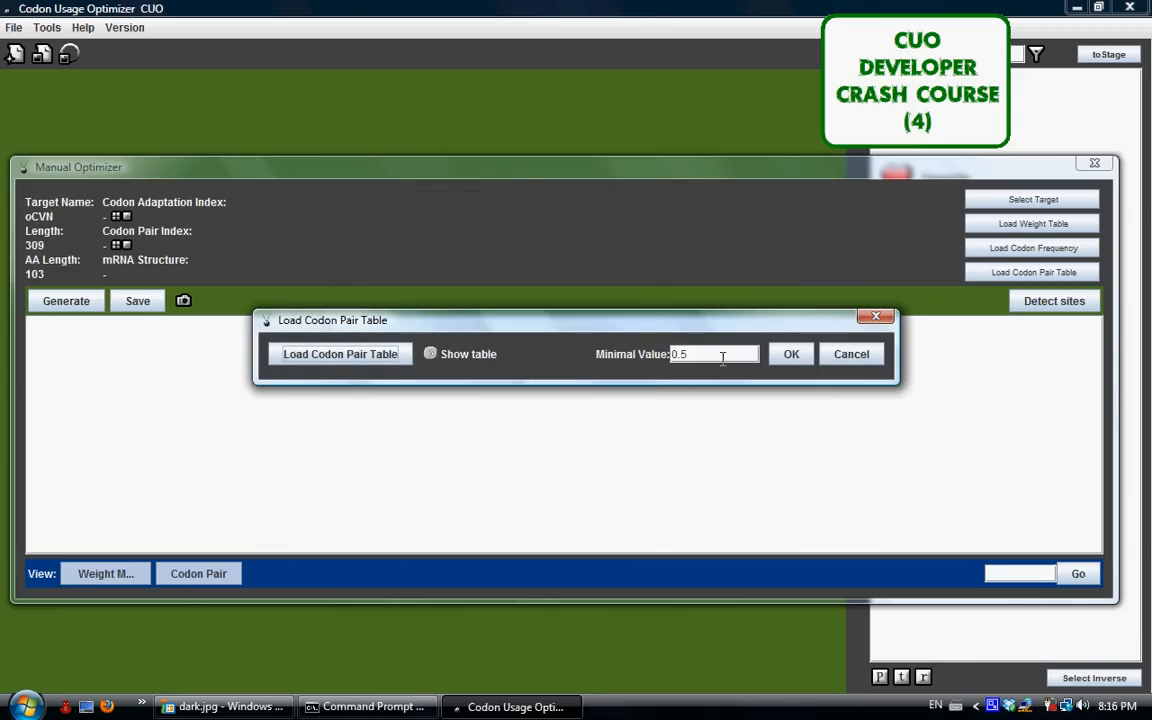
left_click_drag(663, 324, 627, 210)
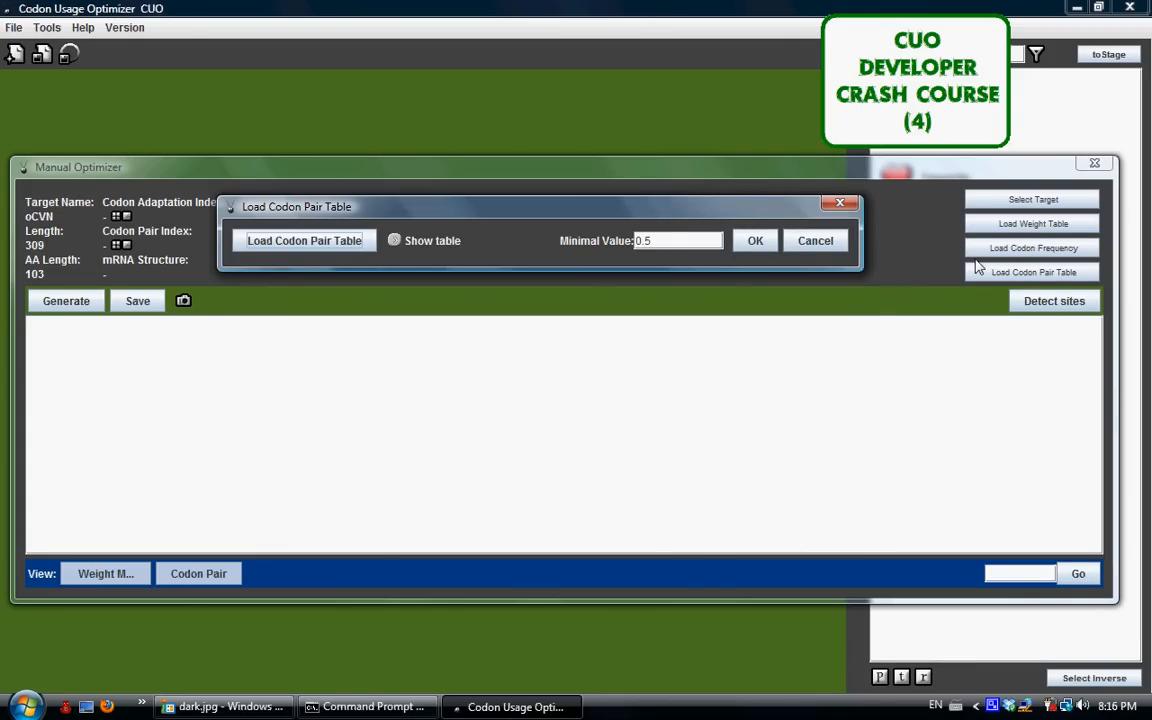
left_click_drag(665, 240, 617, 236)
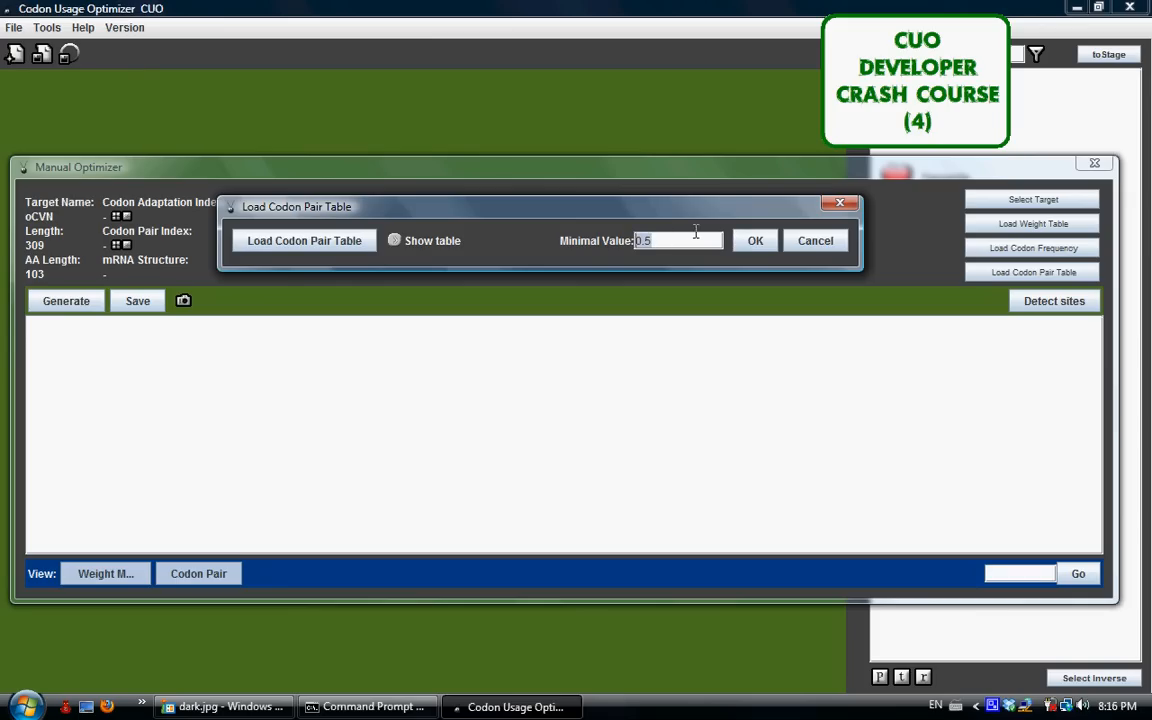
- Show the full codon pair table, look through its values, and hide it again
left_click(396, 242)
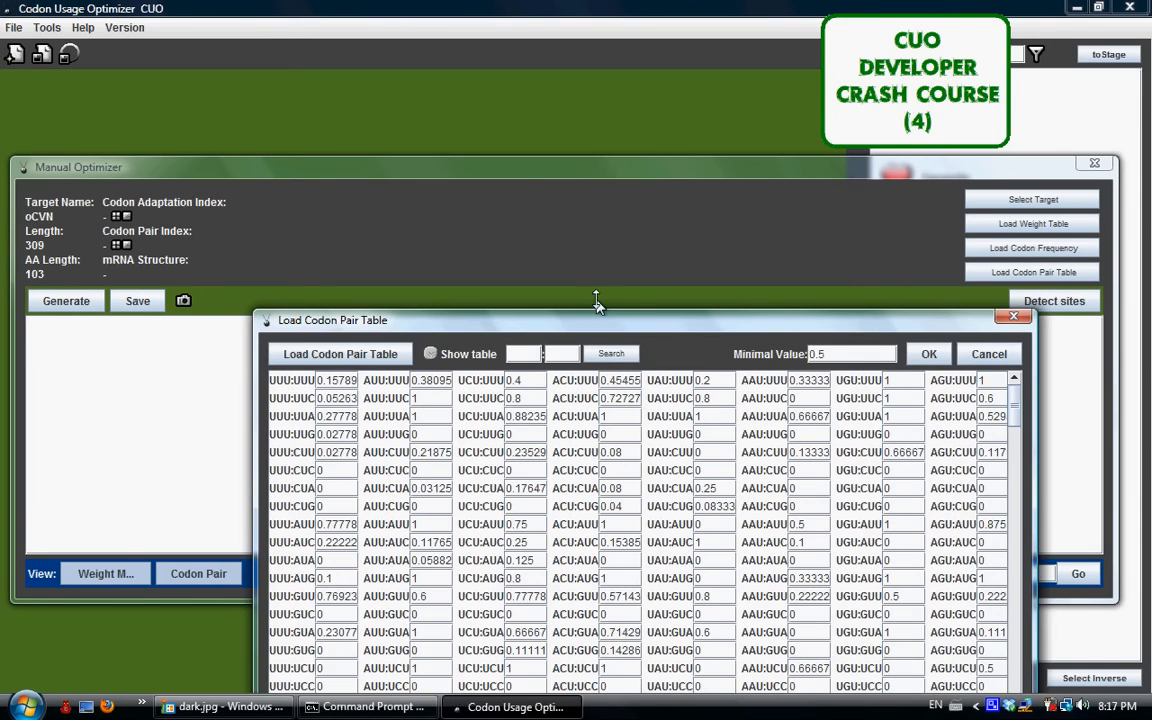
left_click_drag(615, 321, 508, 86)
scroll(728, 334, "down", 9)
scroll(728, 334, "down", 3)
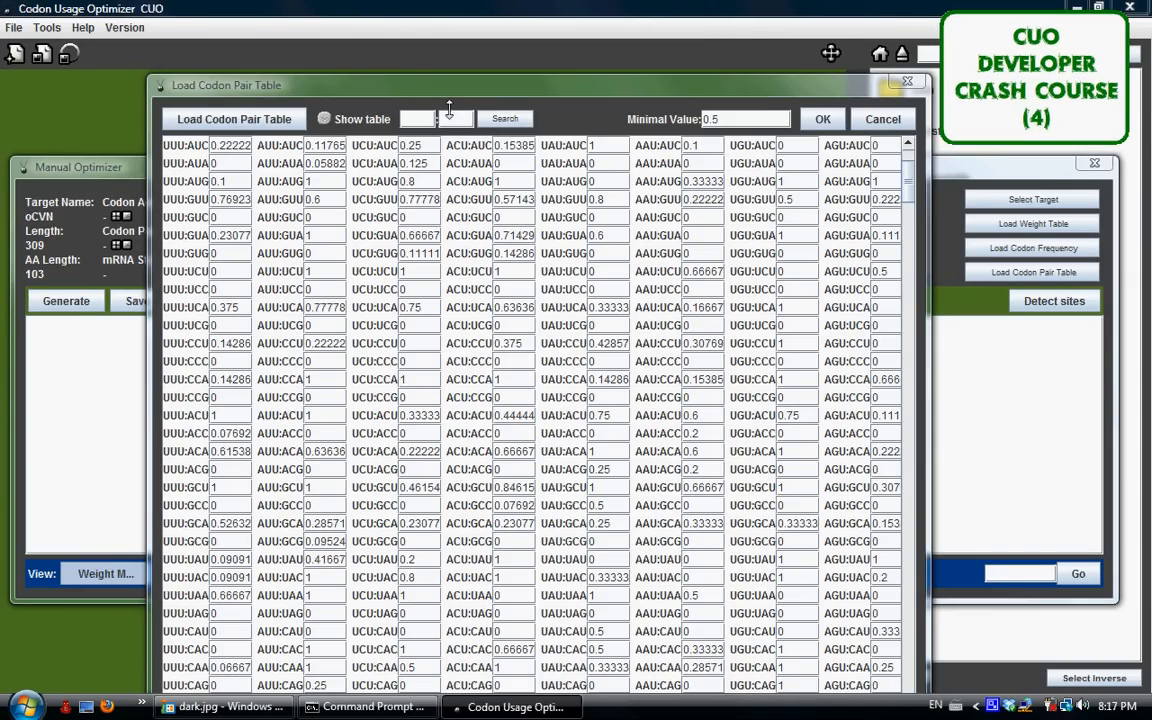
left_click(323, 119)
- Accept the loaded codon pair table with the minimal value of 0.5
left_click_drag(537, 329, 444, 279)
left_click_drag(589, 304, 562, 304)
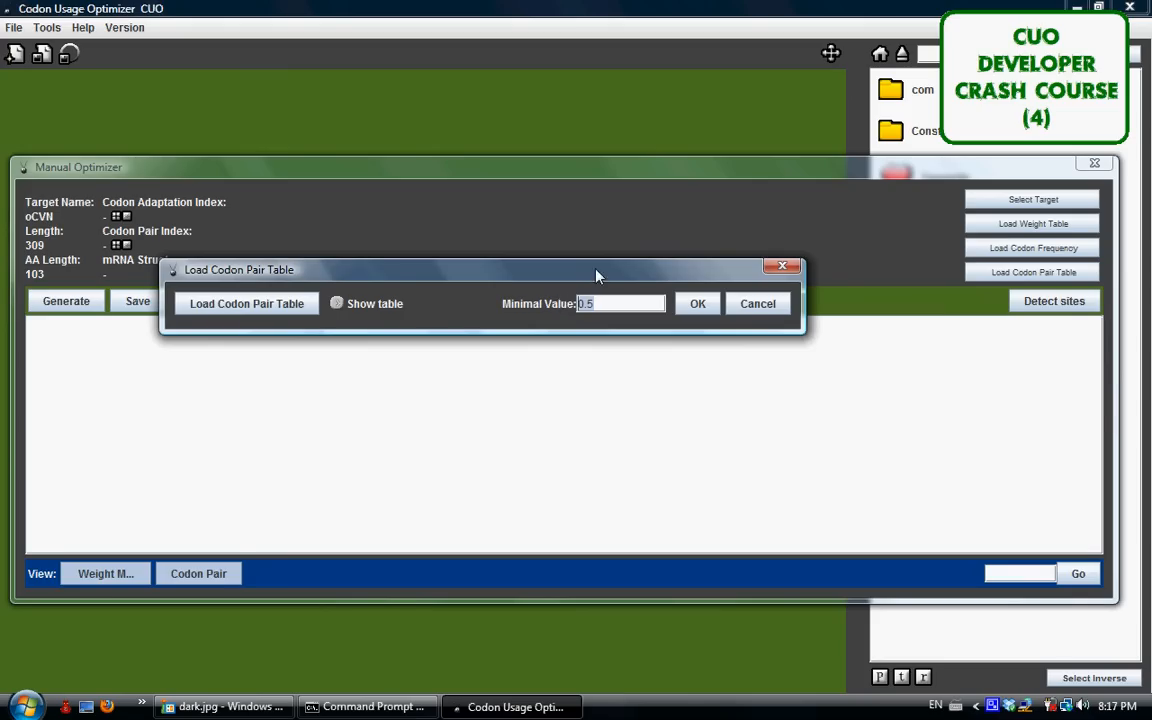
left_click(693, 303)
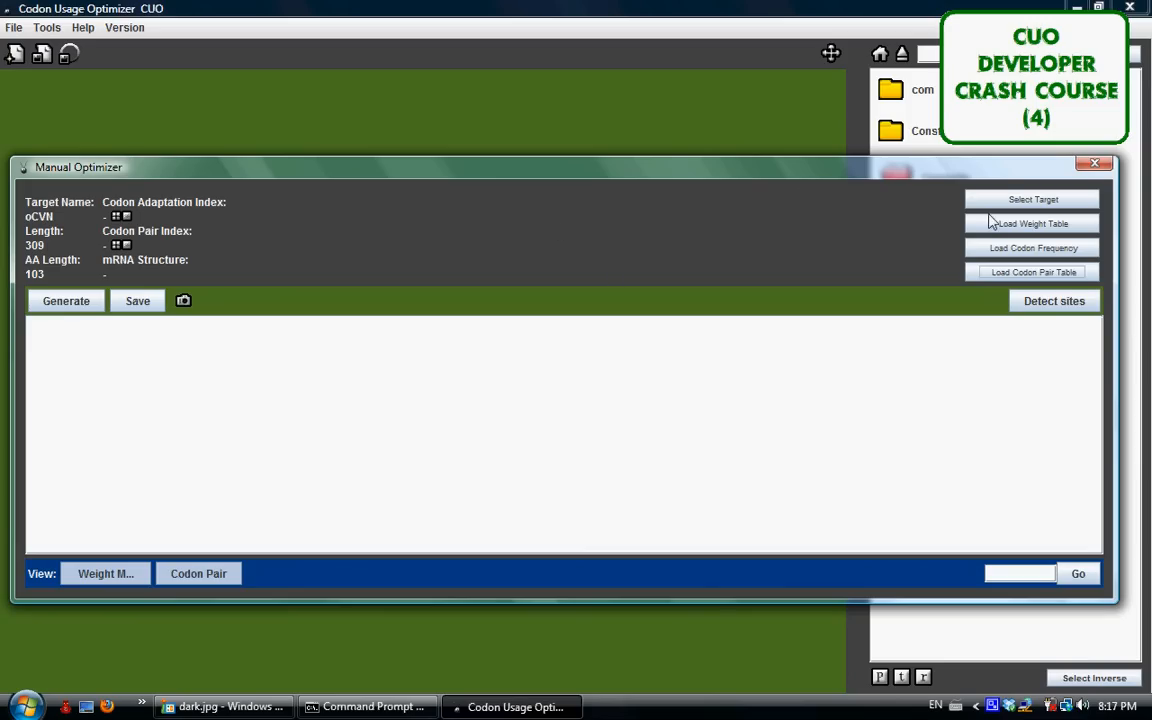
- Generate the oCVN codon sequence using the Original codons option
left_click(67, 300)
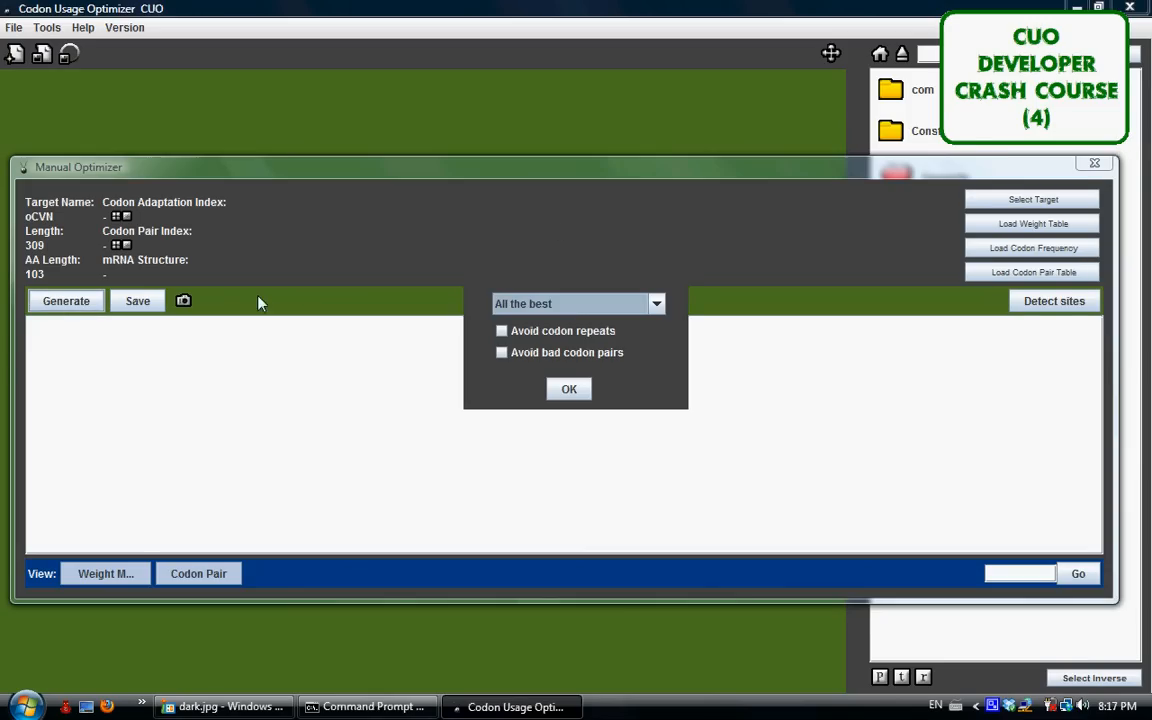
left_click(547, 306)
left_click(531, 341)
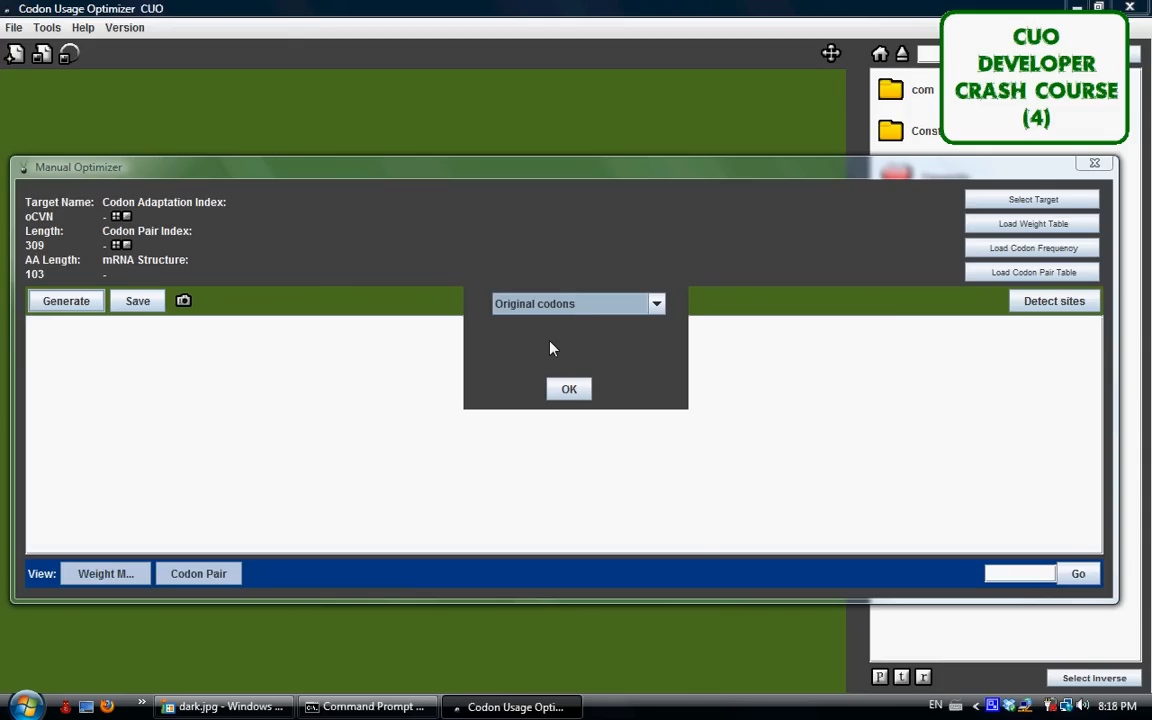
left_click(567, 389)
- Examine the weights, codon pair values and amino acids along the generated sequence
left_click_drag(152, 546, 111, 526)
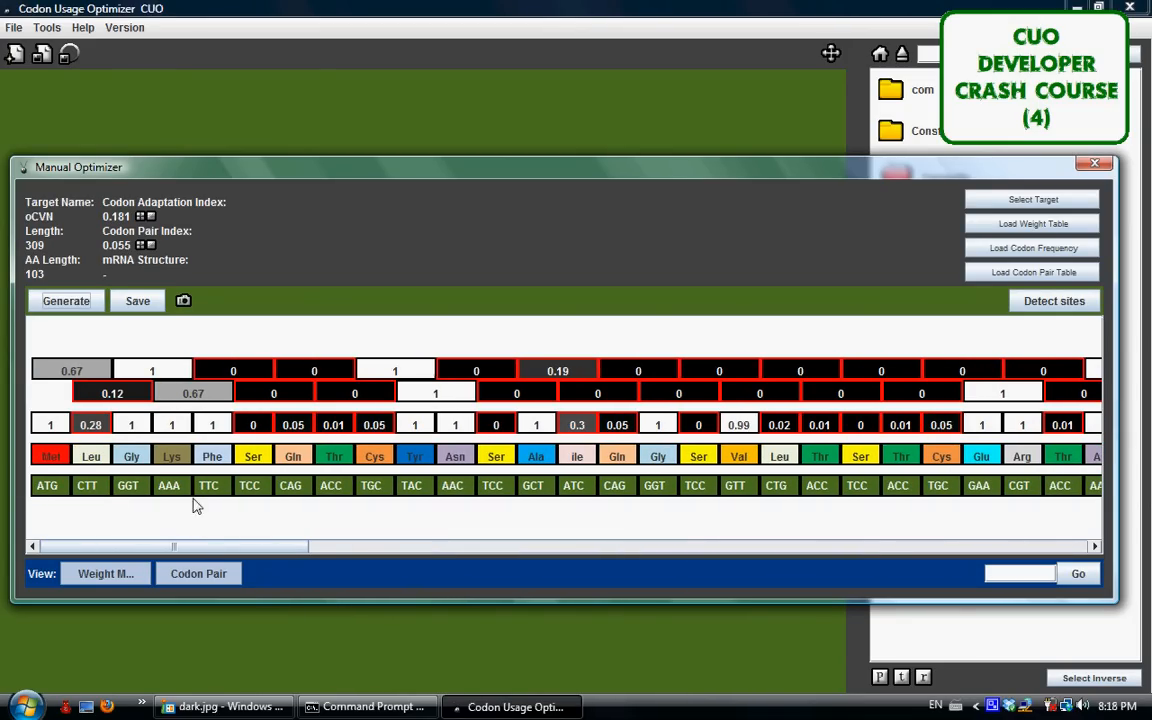
left_click_drag(302, 550, 910, 527)
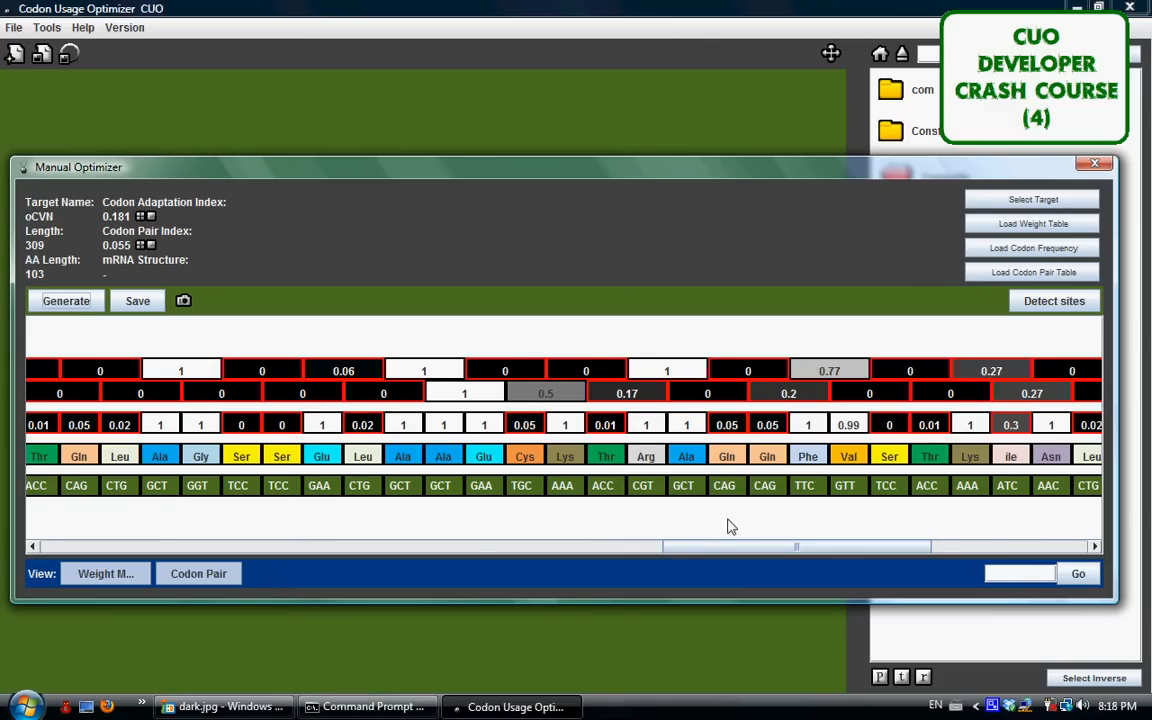
left_click_drag(743, 548, 178, 535)
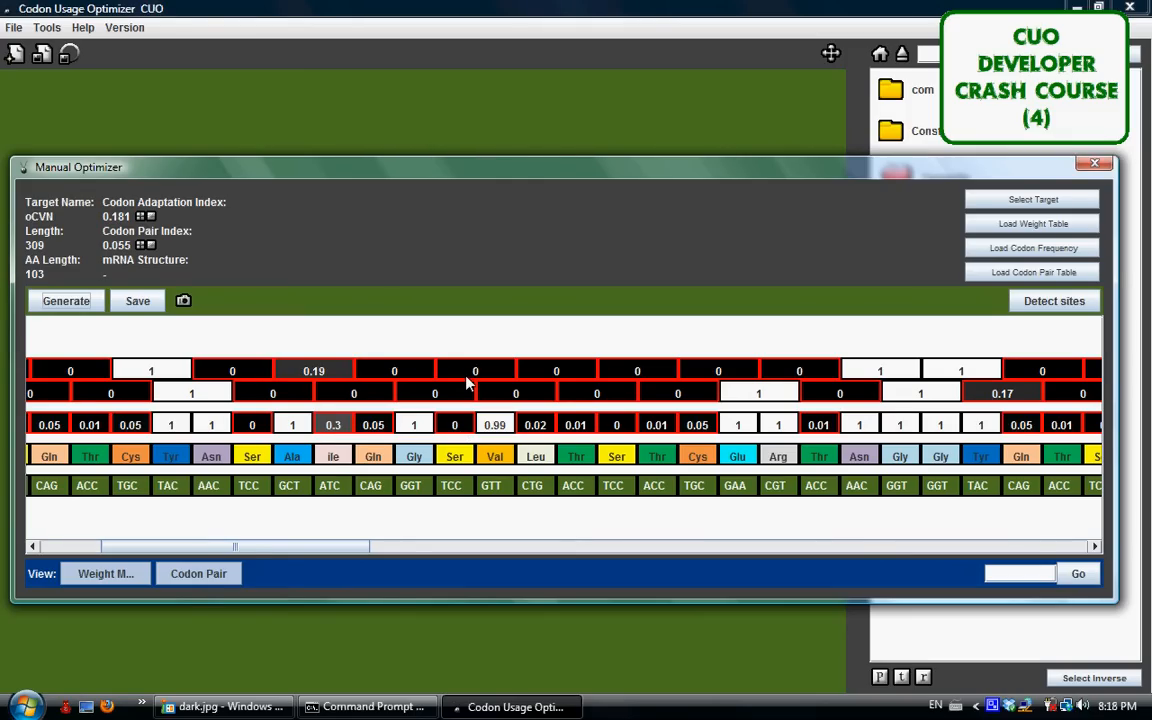
left_click_drag(225, 549, 157, 556)
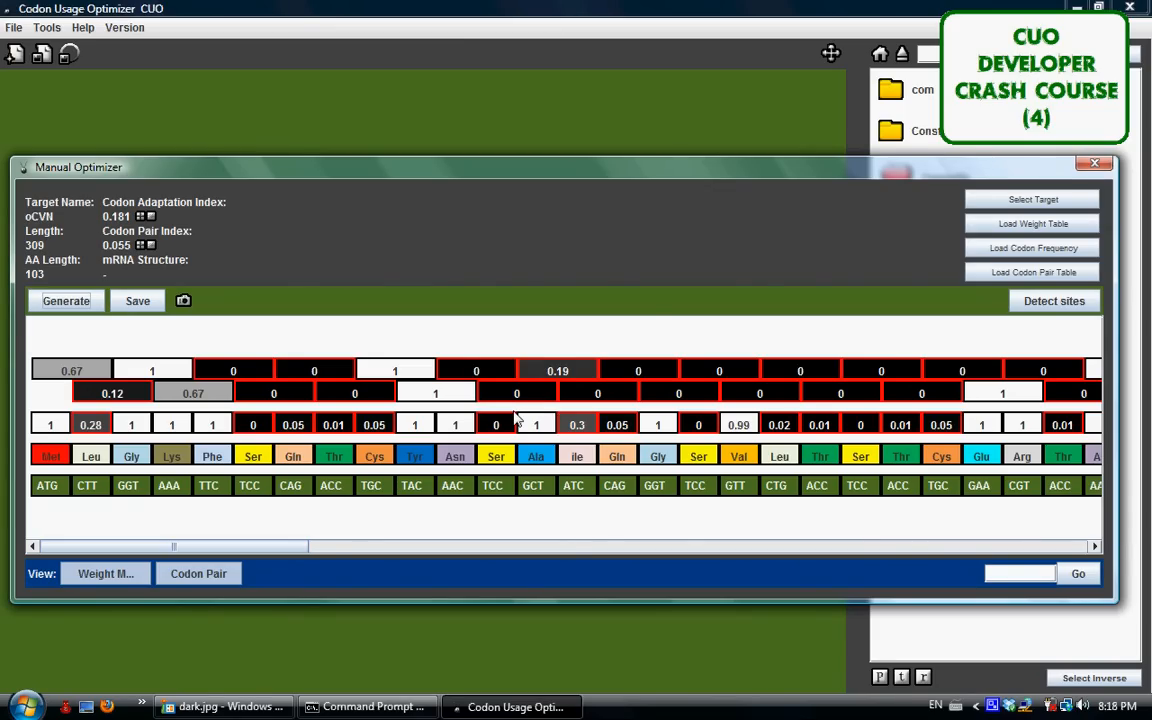
left_click_drag(280, 546, 237, 528)
- Toggle the codon pair and weight rows in the sequence view to compare the displays
left_click(187, 577)
left_click(187, 577)
left_click(115, 575)
left_click_drag(283, 545, 258, 522)
- Open the list of Codon Adaptation Index weights, select all its values, and close the list
left_click(141, 217)
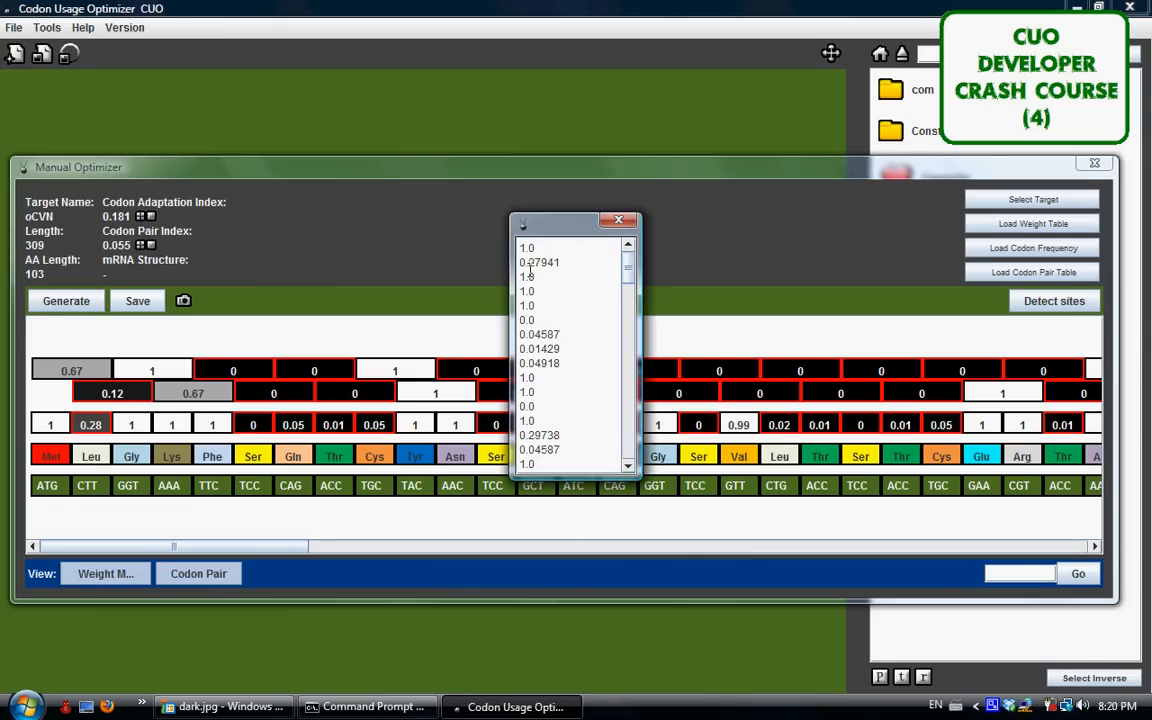
left_click_drag(518, 243, 563, 416)
left_click(562, 334)
scroll(609, 267, "down", 15)
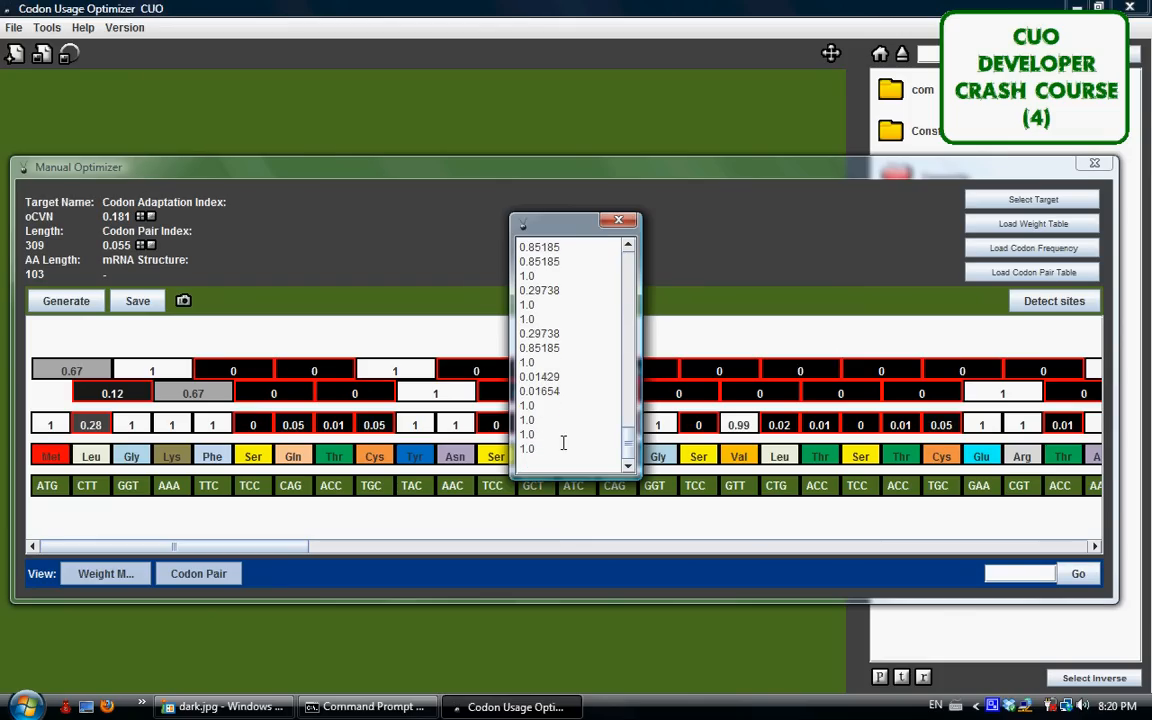
left_click_drag(567, 452, 484, 145)
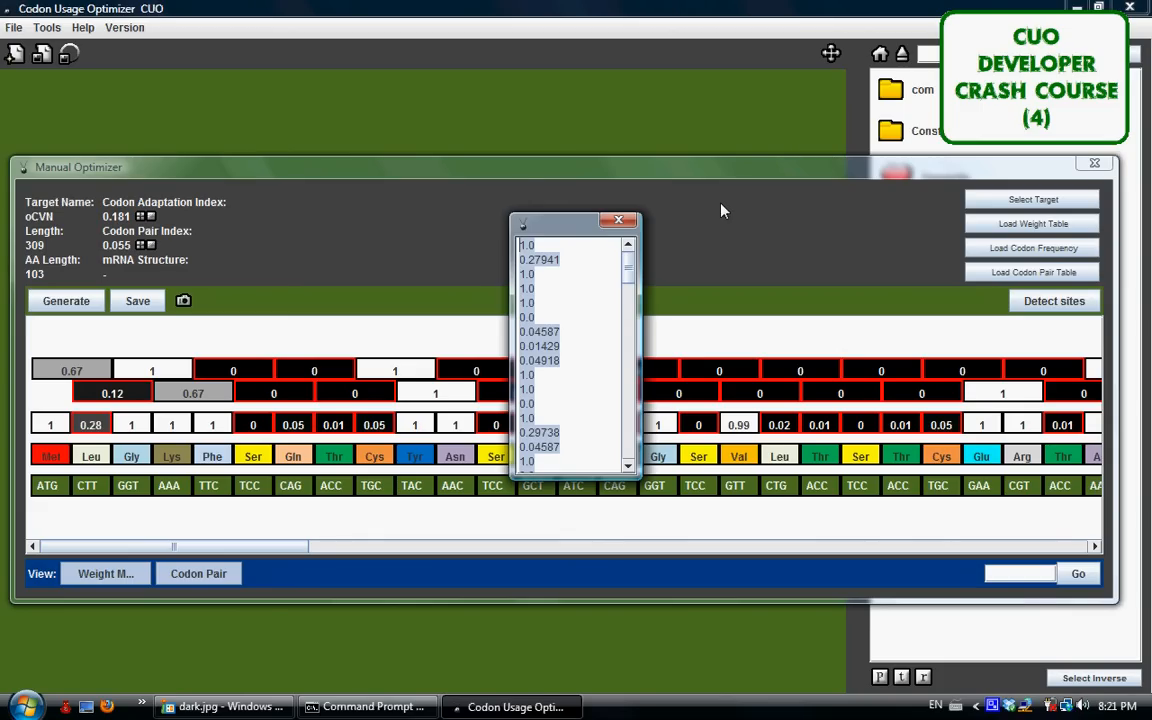
left_click(618, 219)
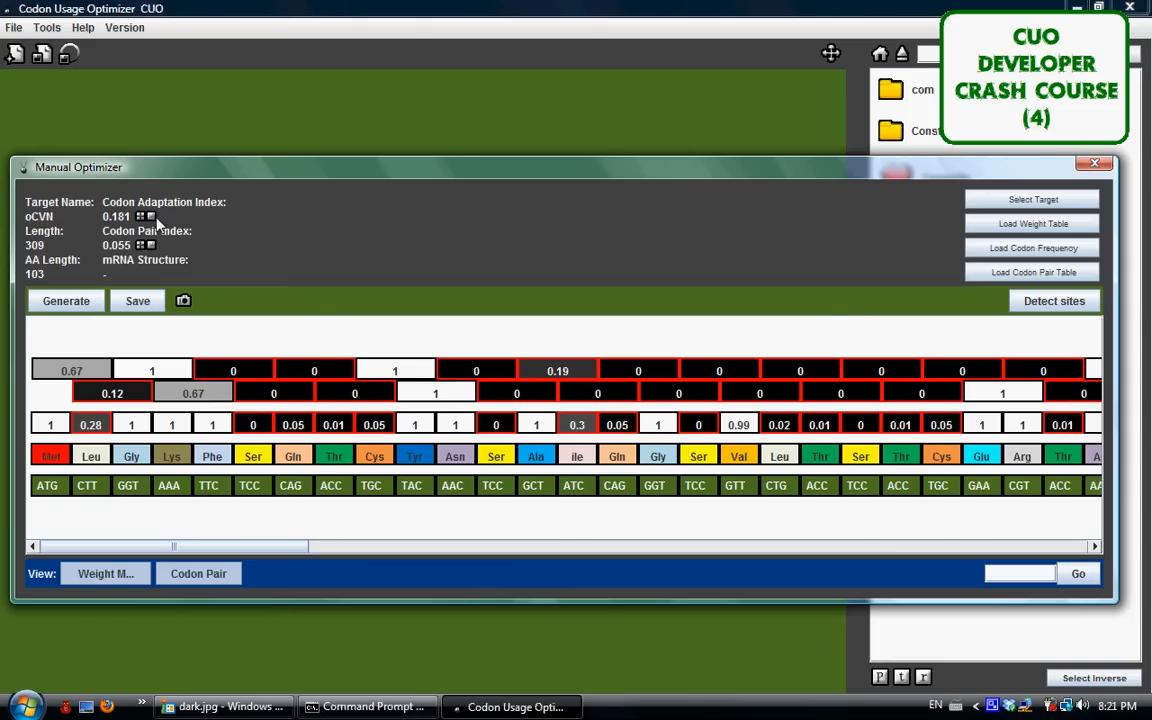
- Open the CAI weight distribution graph for oCVN and change its type to Line
left_click(148, 217)
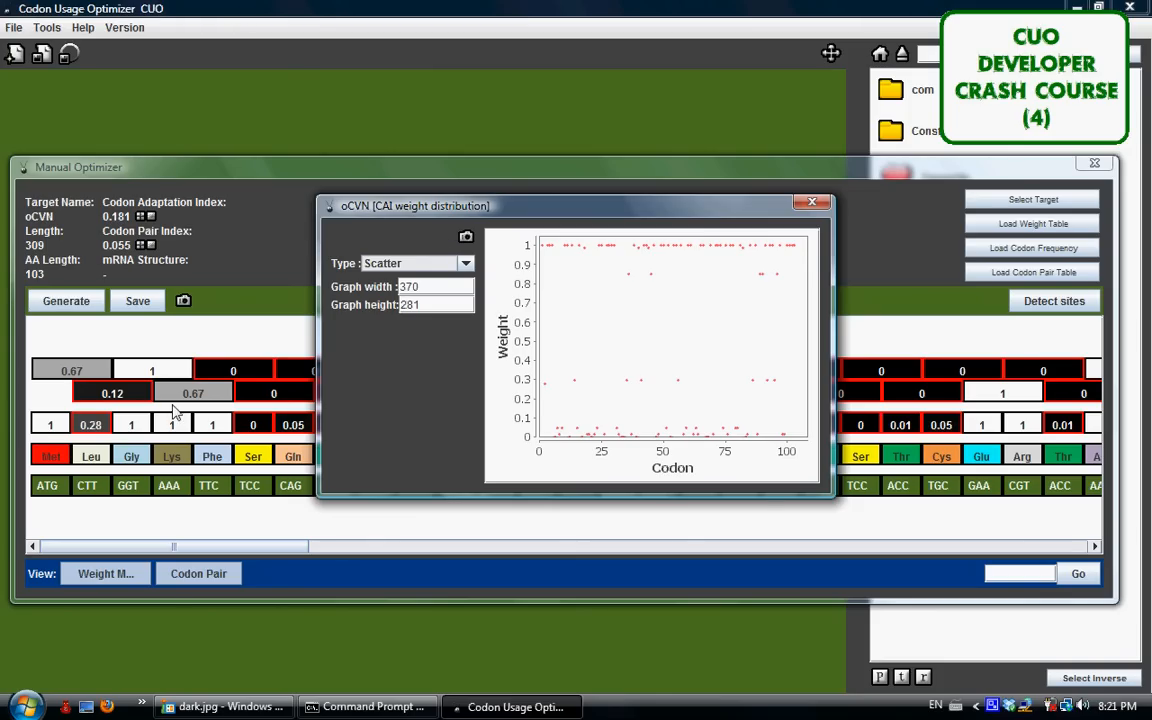
left_click(278, 557)
scroll(360, 509, "right", 5)
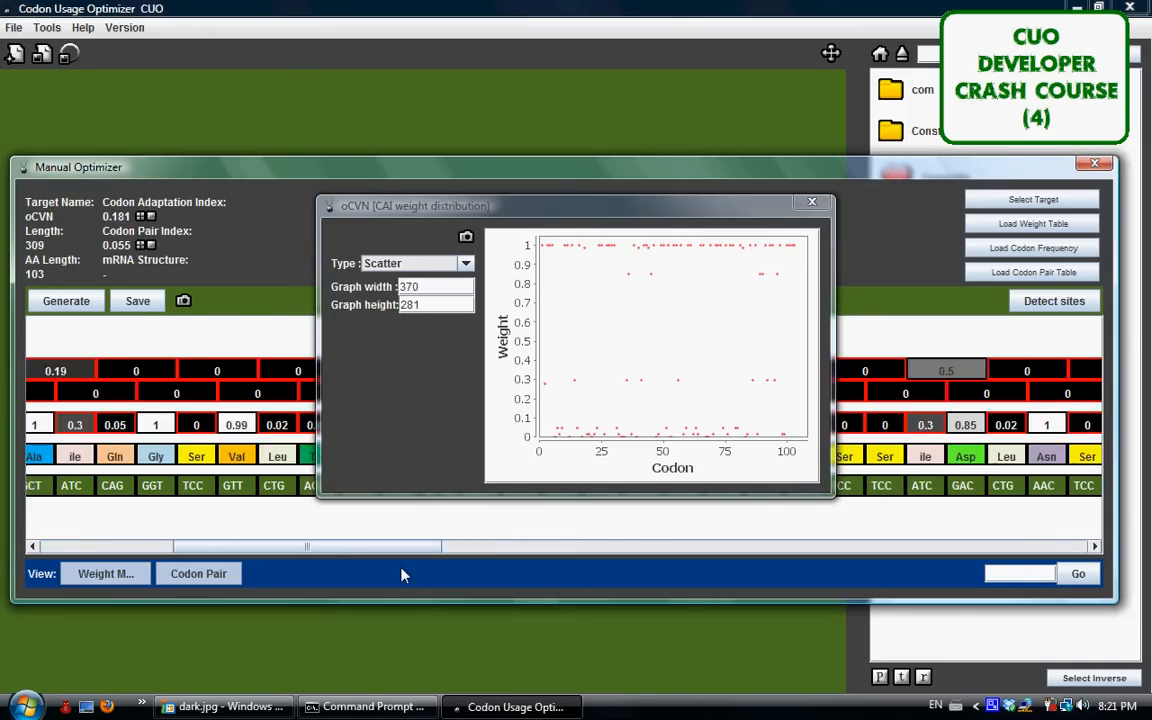
left_click(462, 264)
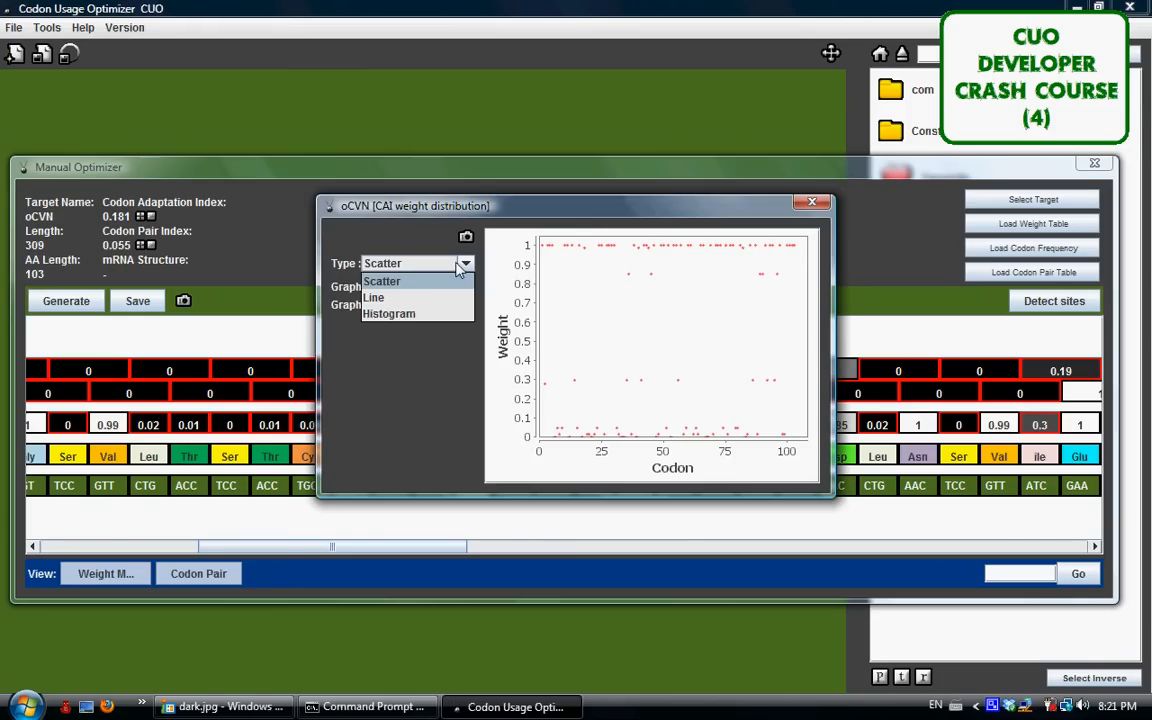
left_click(424, 296)
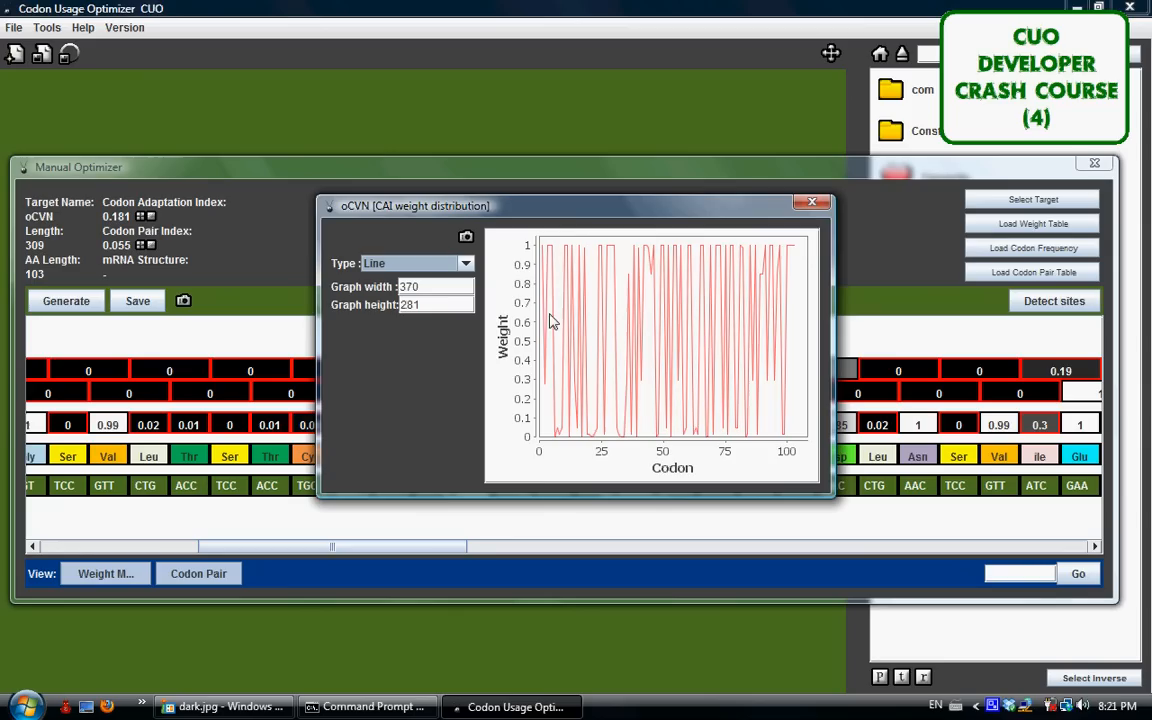
- Set the graph width to 1000 and examine the widened line graph along the codon axis
left_click(437, 288)
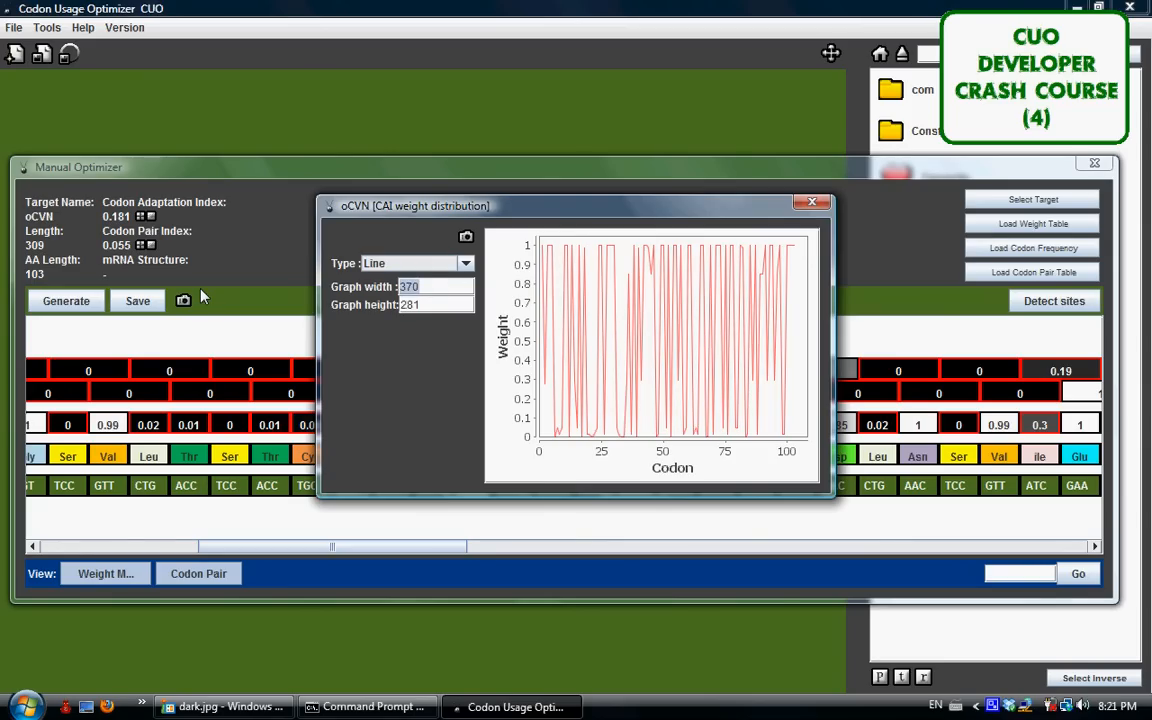
type("1000")
key("Return")
left_click_drag(588, 480, 566, 467)
left_click_drag(670, 467, 729, 467)
left_click_drag(430, 304, 197, 303)
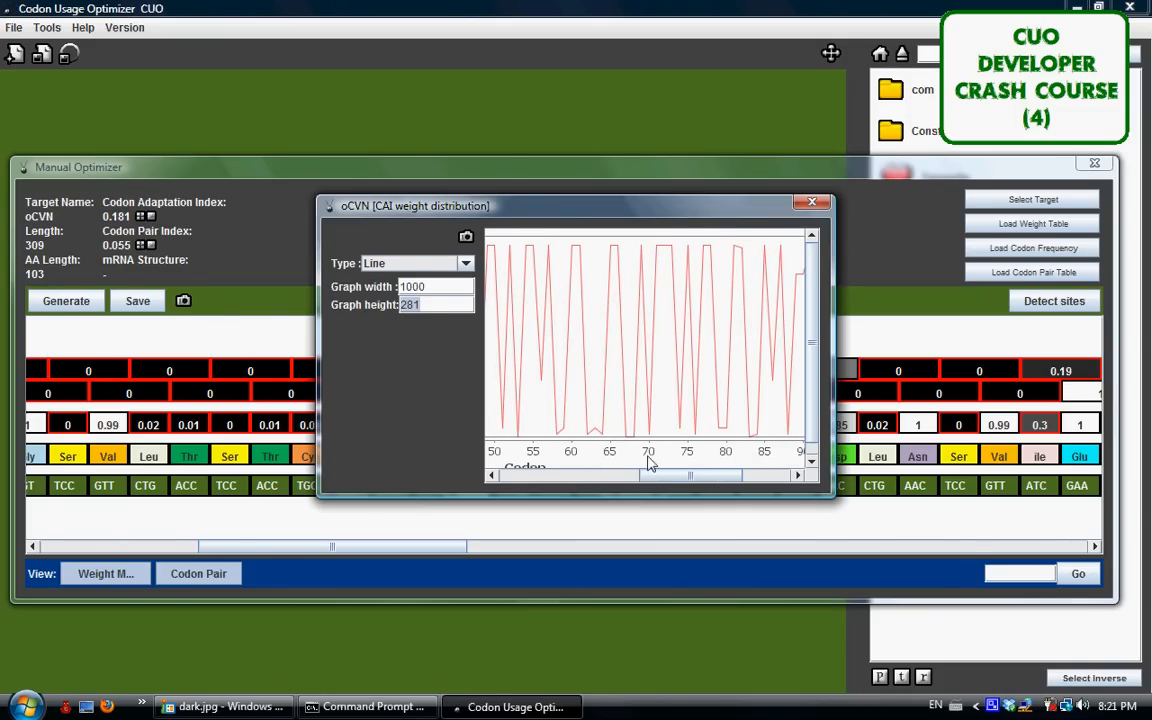
left_click_drag(674, 476, 447, 428)
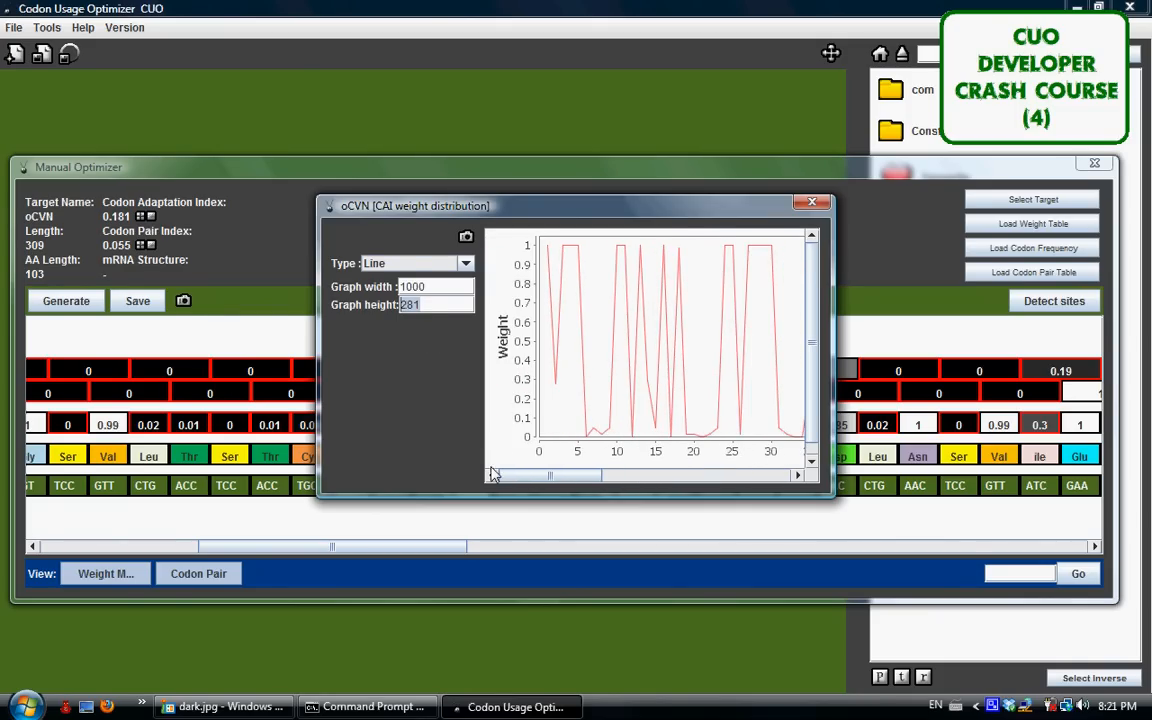
- Open and cancel saving the graph as an image, and examine the line graph from the first to the last codons
left_click(466, 239)
left_click(758, 481)
left_click_drag(543, 488, 715, 479)
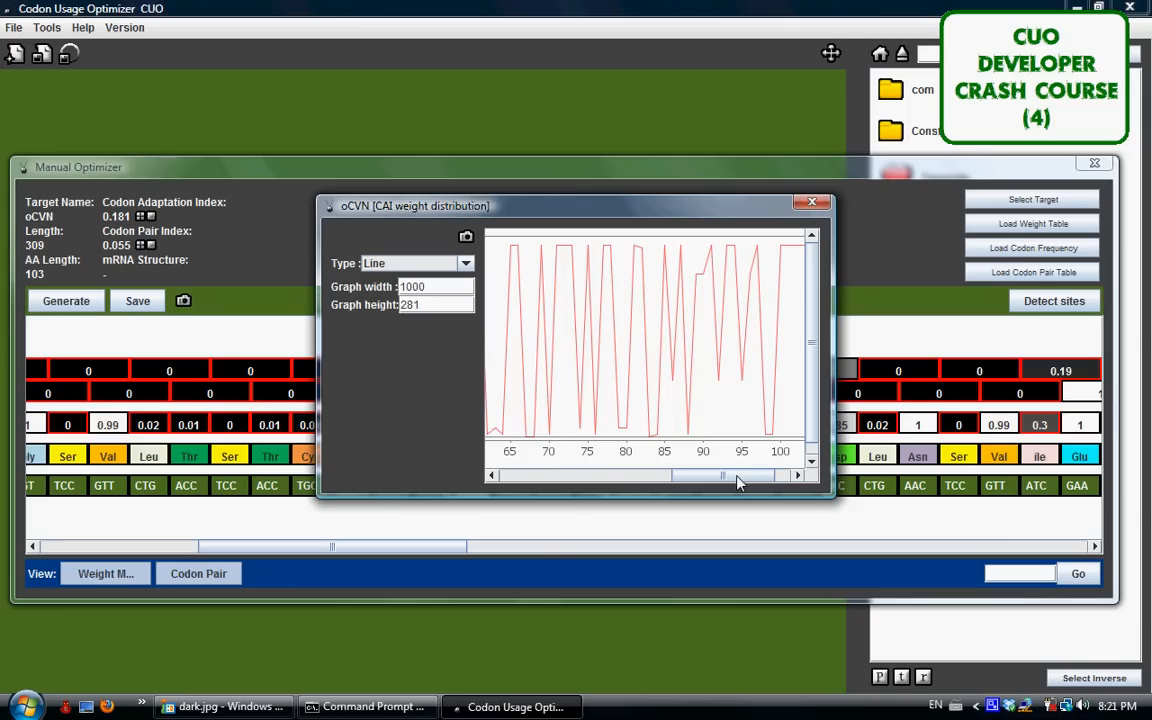
left_click_drag(722, 481, 507, 478)
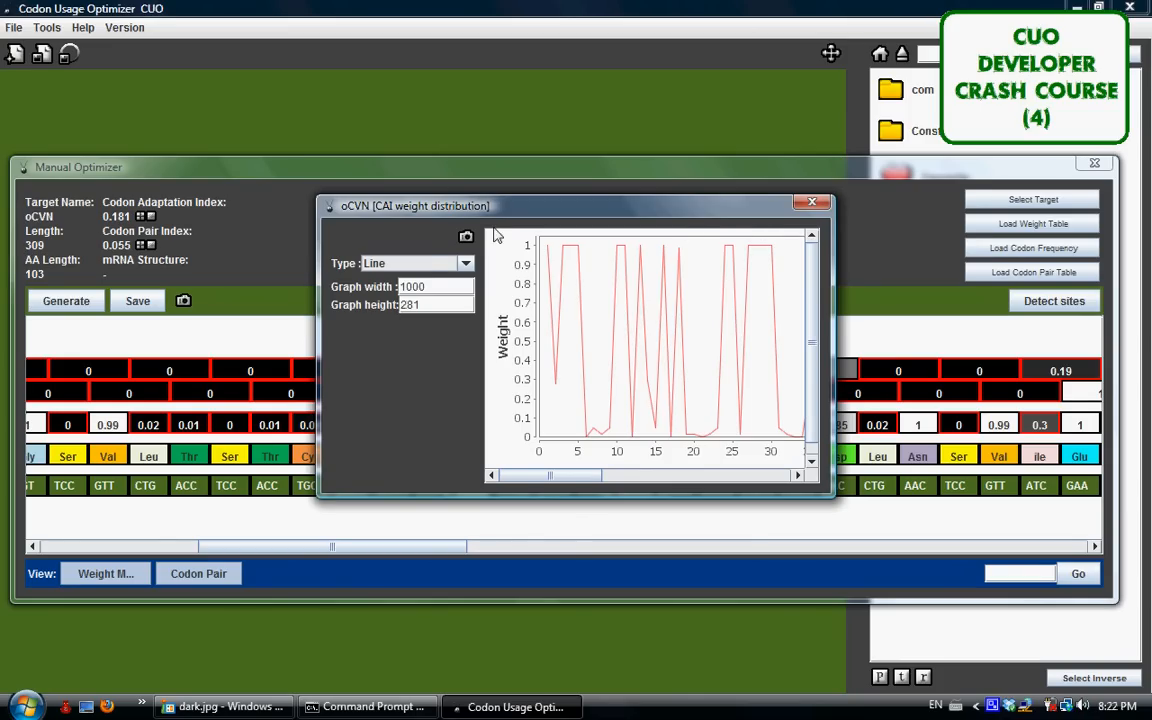
- Change the CAI weight distribution graph type to Histogram, examine it through the last codons, and close the graph
left_click(390, 263)
left_click(403, 316)
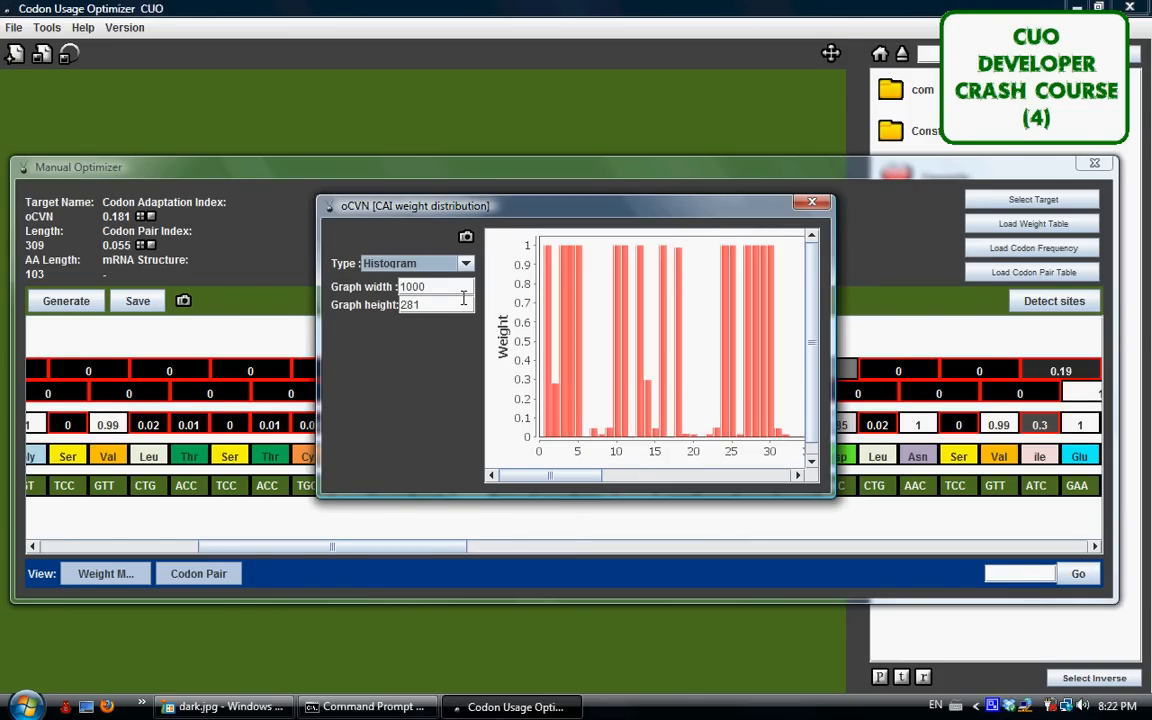
left_click_drag(590, 480, 787, 482)
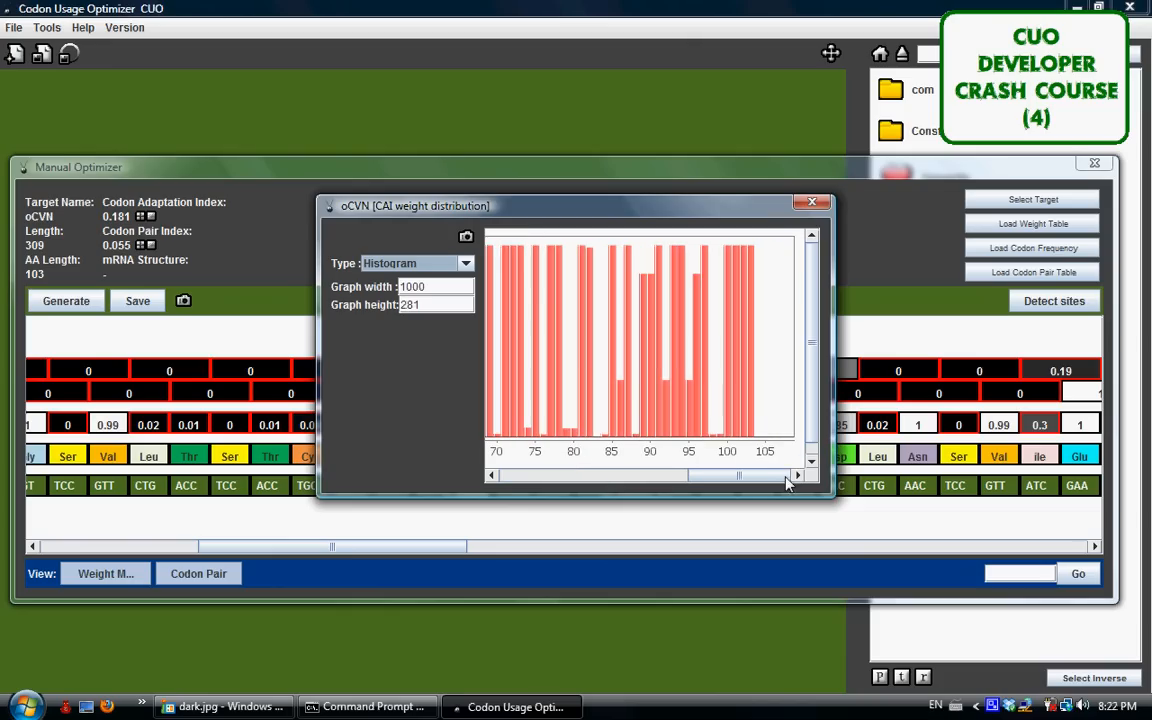
left_click(811, 204)
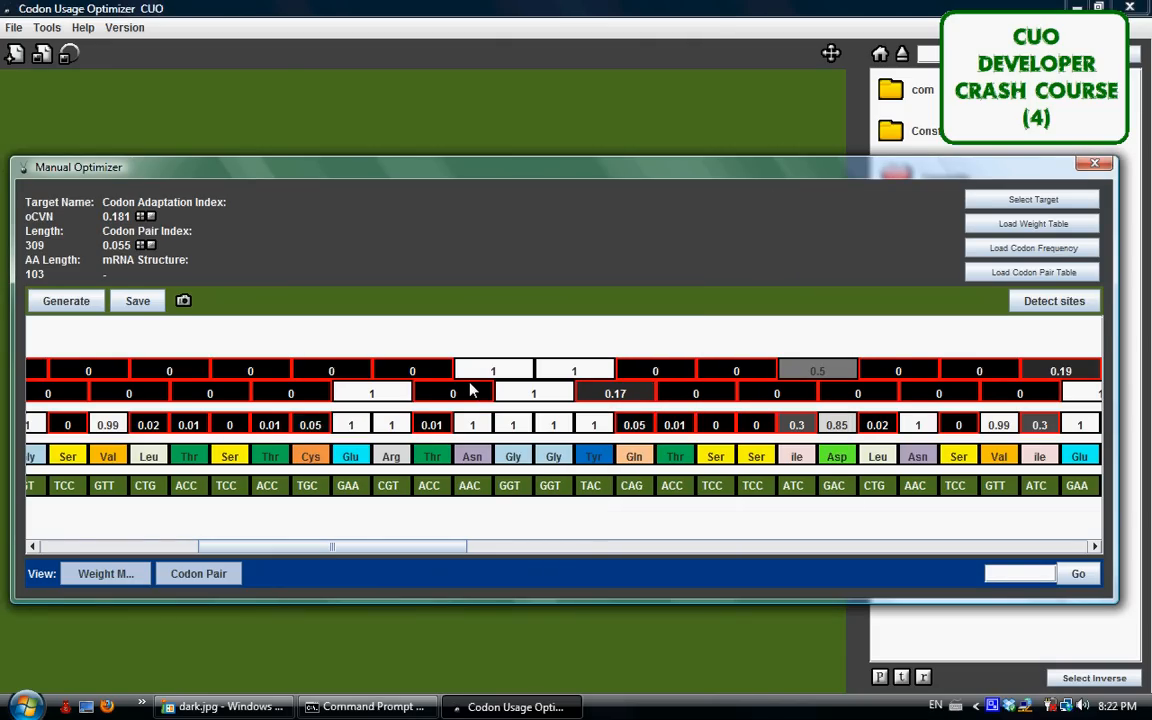
- Regenerate the oCVN sequence using All the best, with Avoid codon repeats and Avoid bad codon pairs enabled
left_click(57, 303)
left_click(564, 333)
left_click(560, 352)
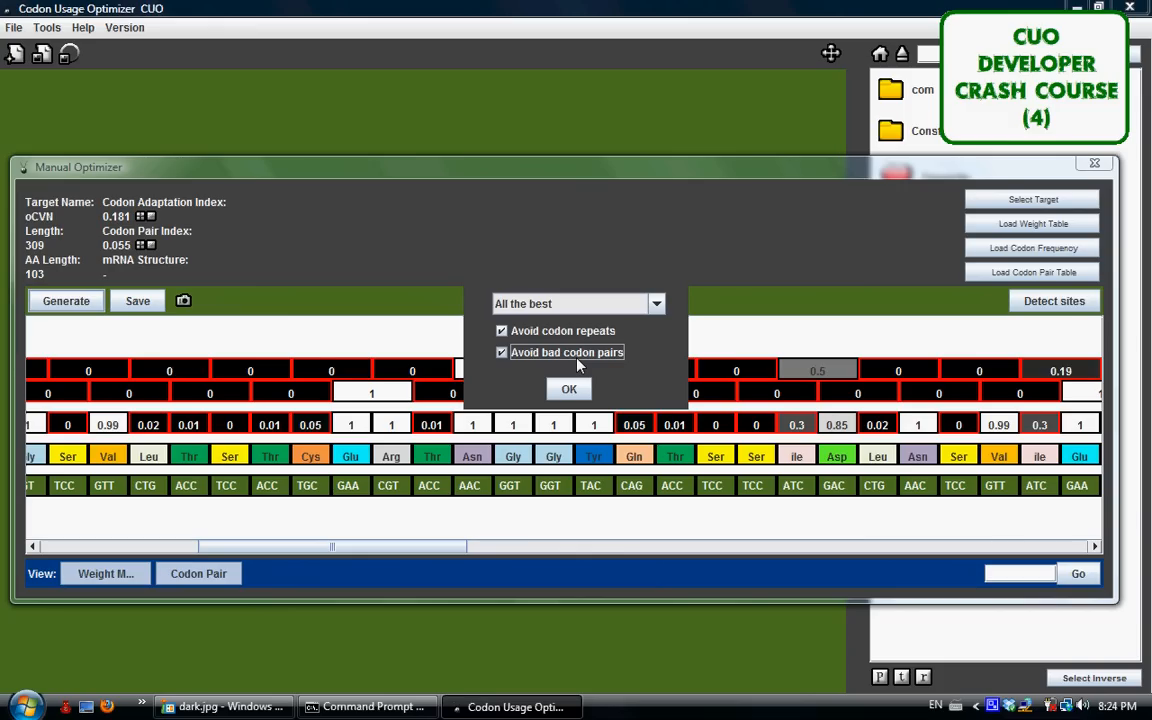
left_click(551, 392)
- In the Leu-Thr-Ser-Thr-Cys stretch, change the second Thr codon to ACT and the Ser codon to TCA
left_click_drag(419, 545, 397, 519)
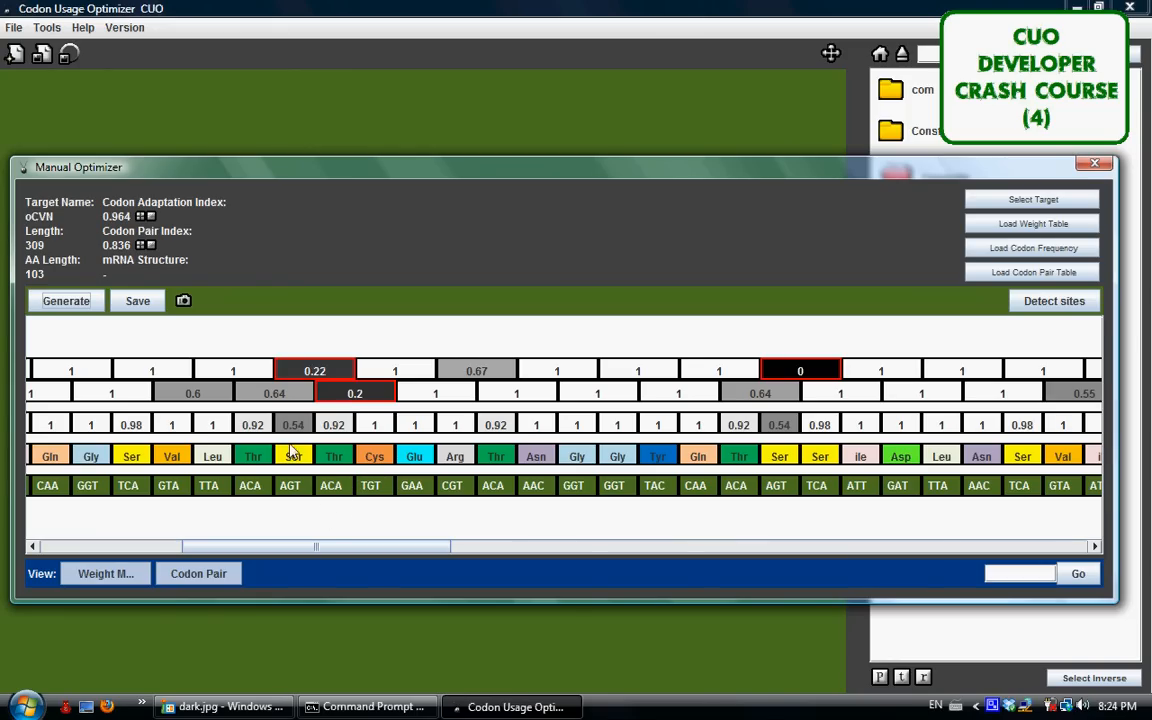
left_click(336, 487)
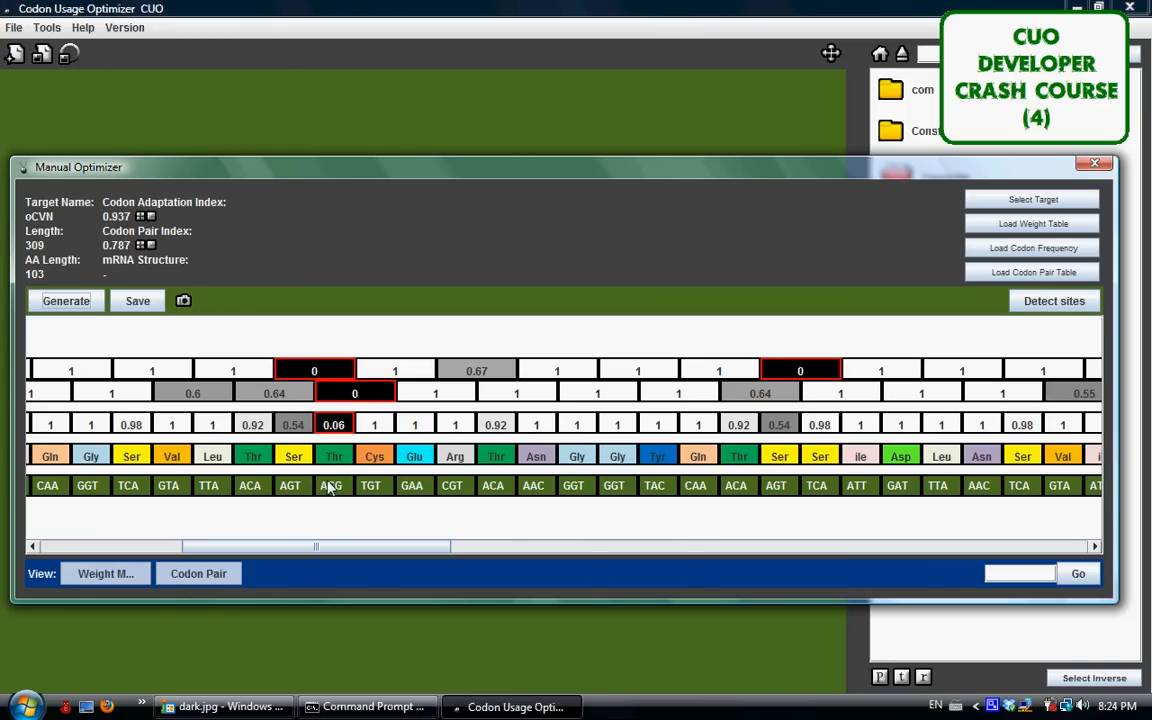
left_click(330, 487)
left_click(290, 487)
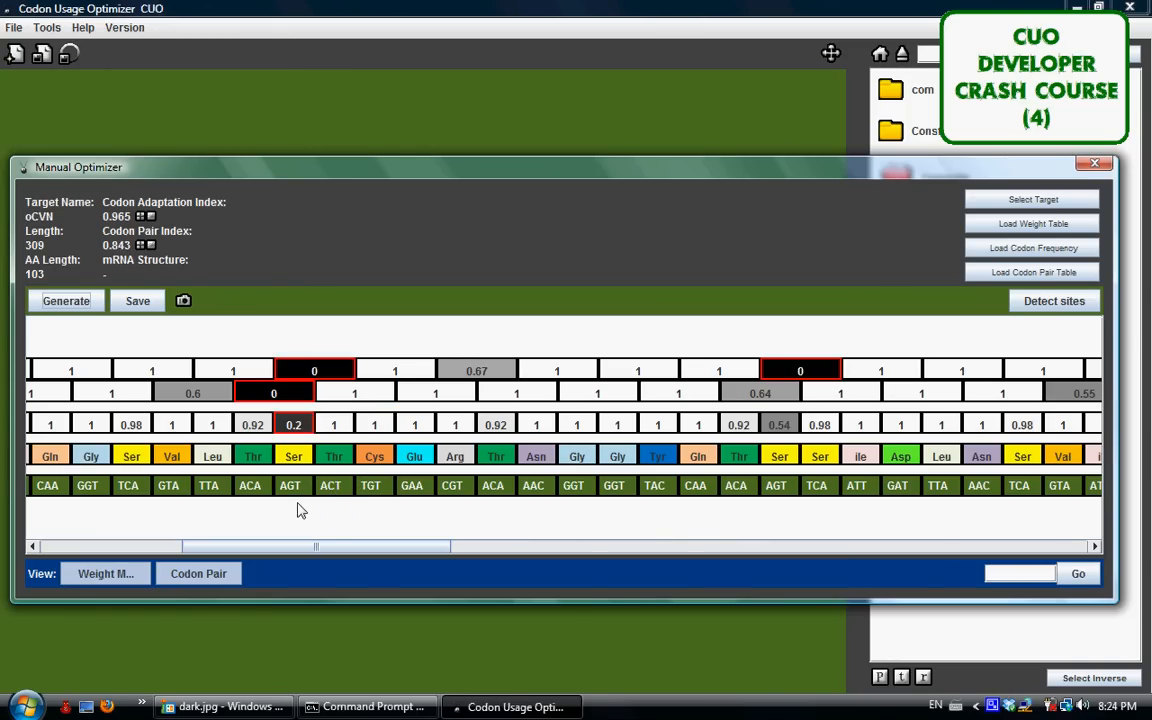
left_click(290, 489)
left_click(290, 489)
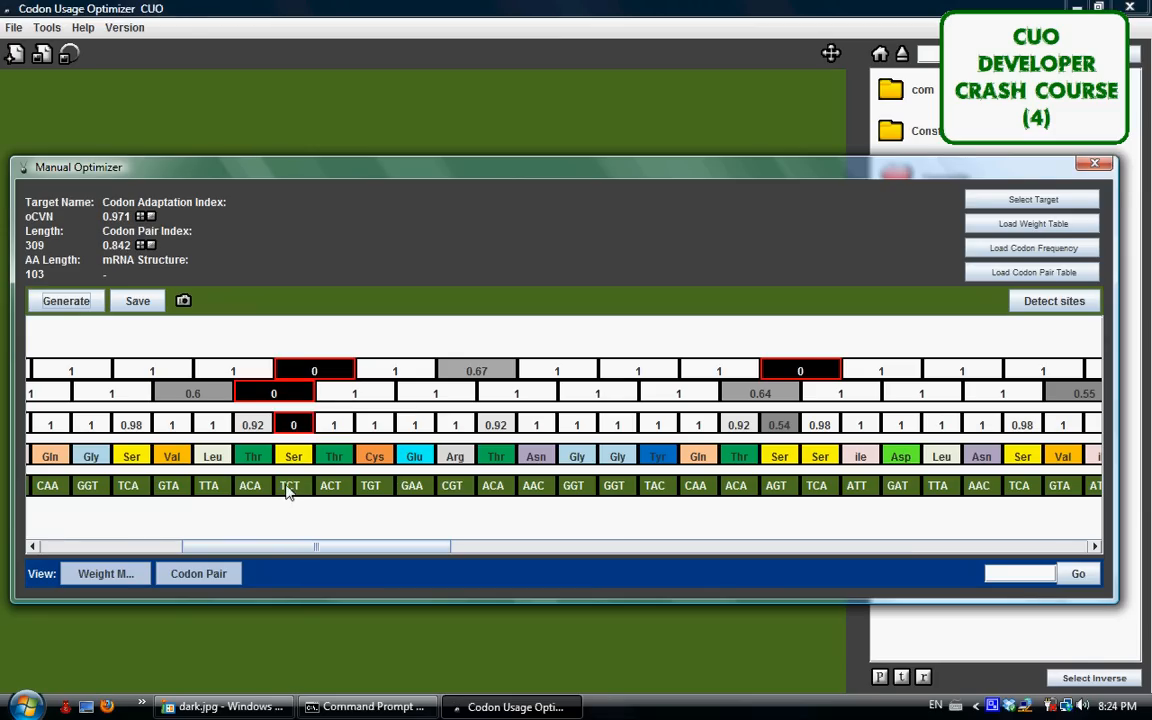
left_click(299, 488)
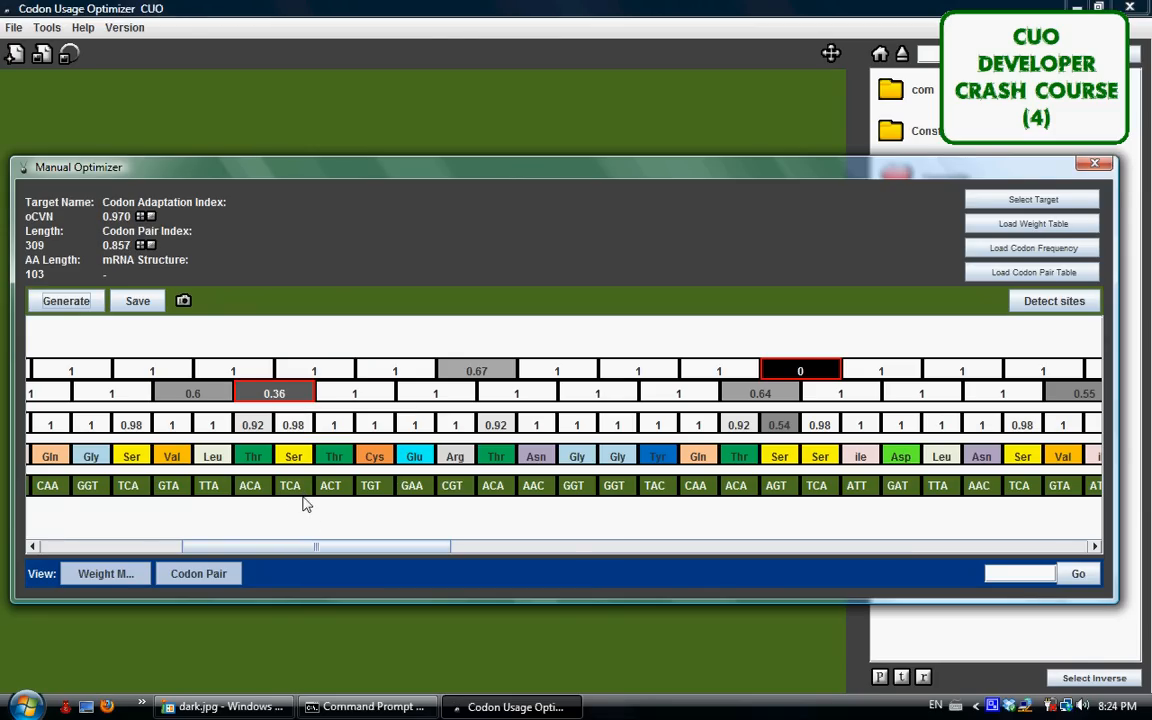
- Change the first Thr codon of the Leu-Thr-Ser-Thr stretch to ACT and cycle the Leu codon through its alternatives back to TTA
left_click(262, 489)
left_click(262, 490)
left_click(216, 490)
left_click(216, 491)
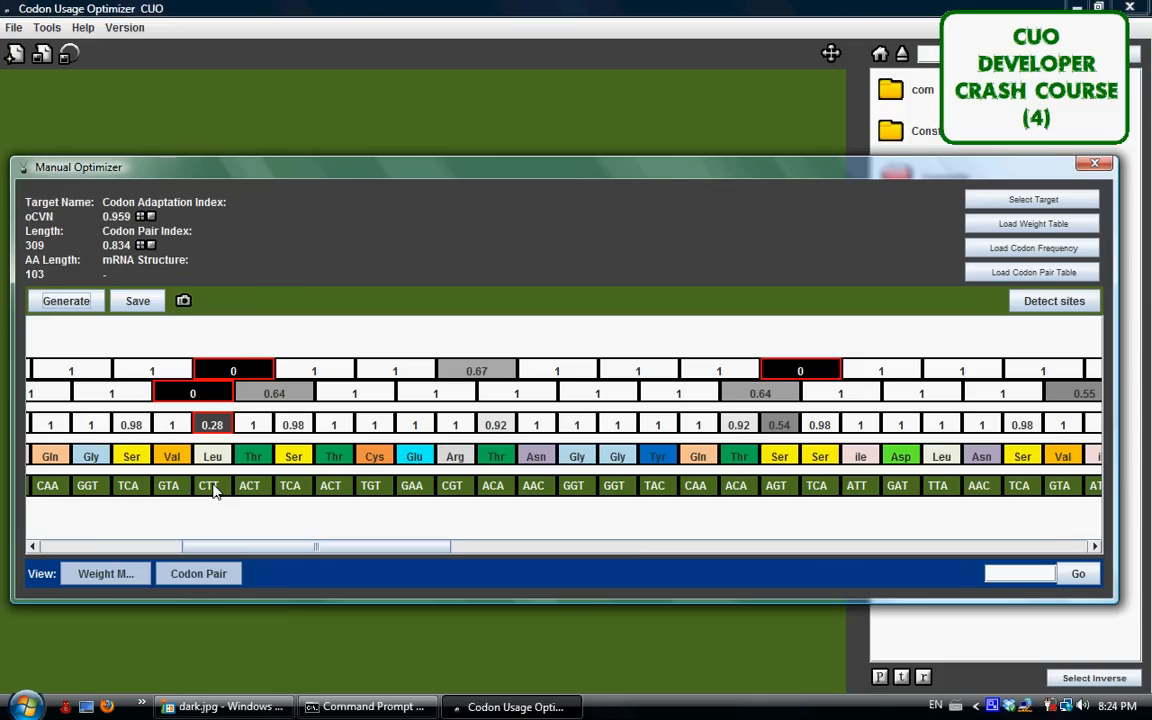
left_click(216, 491)
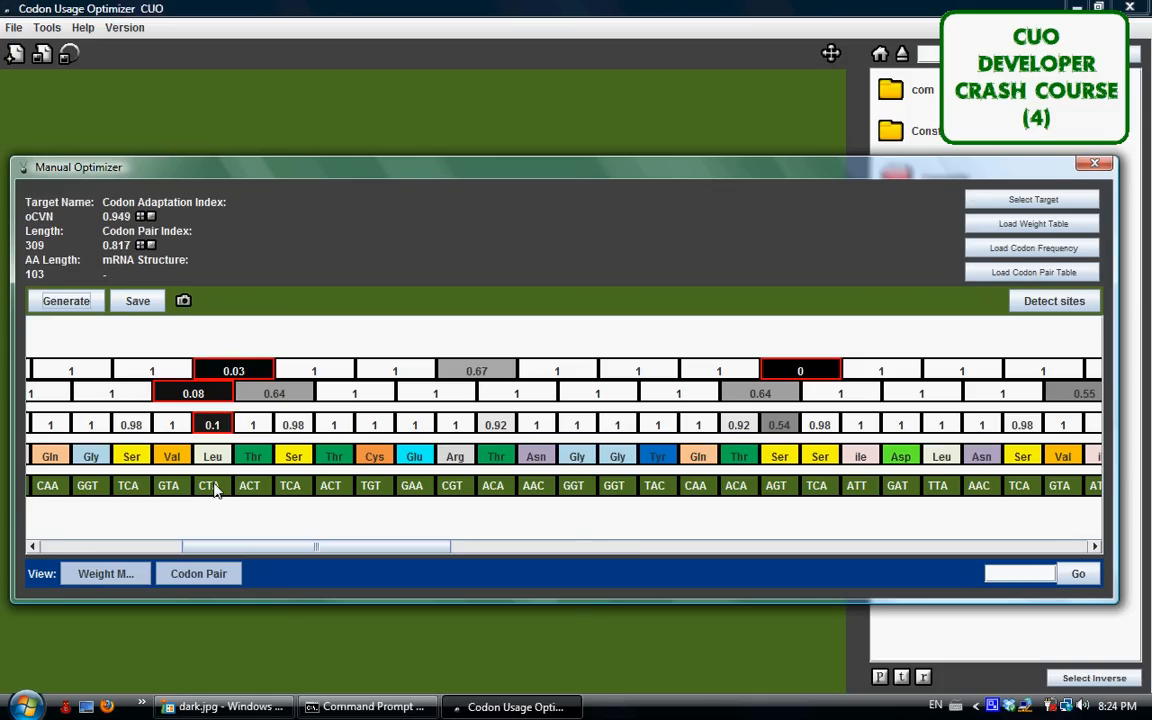
left_click(214, 490)
- Examine the remaining low codon pair values and weights along the adjusted sequence
left_click_drag(331, 548, 286, 548)
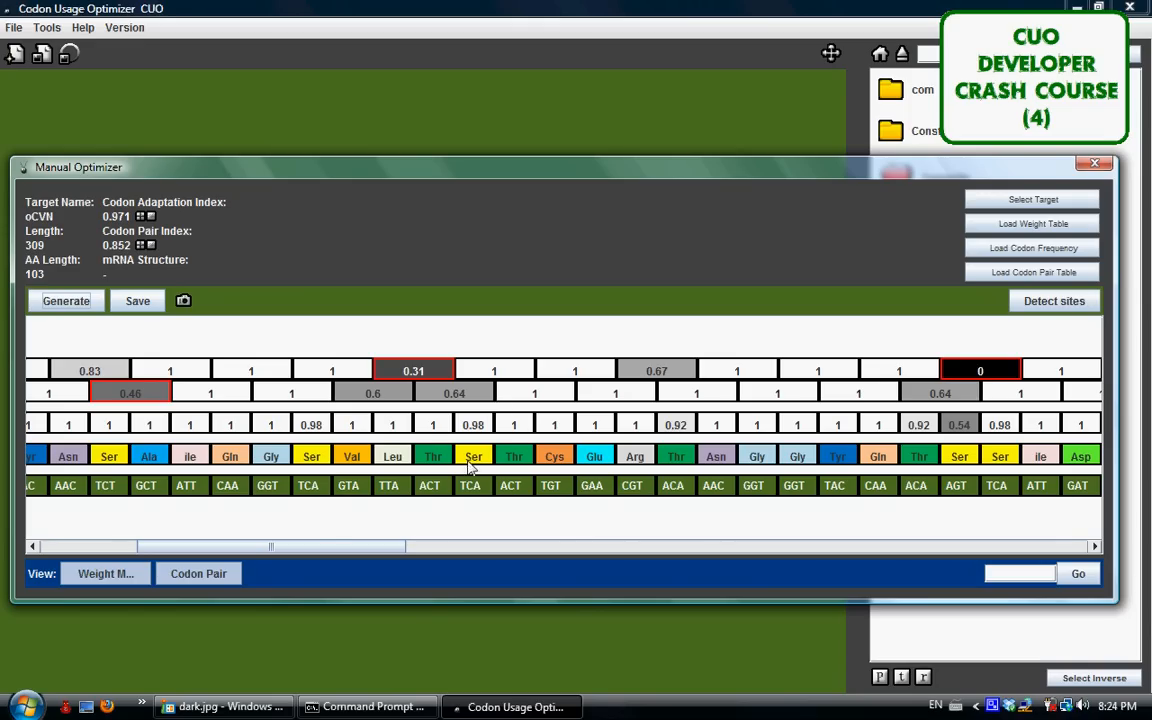
left_click_drag(396, 546, 784, 558)
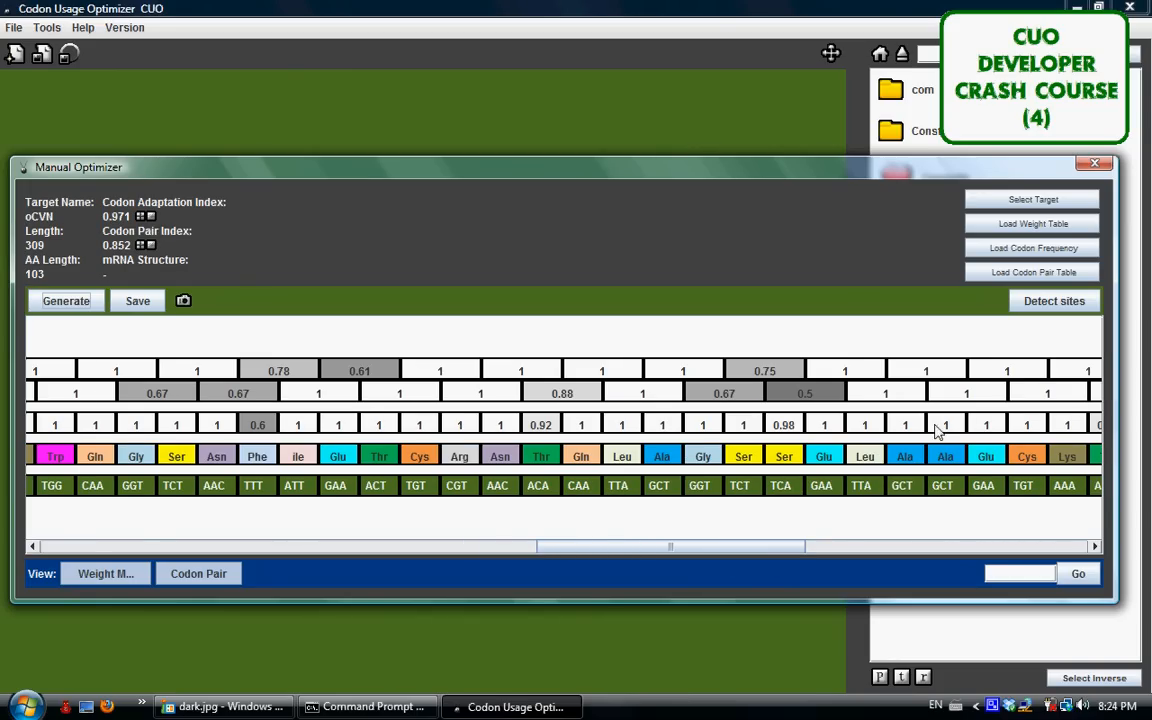
left_click_drag(764, 552, 311, 522)
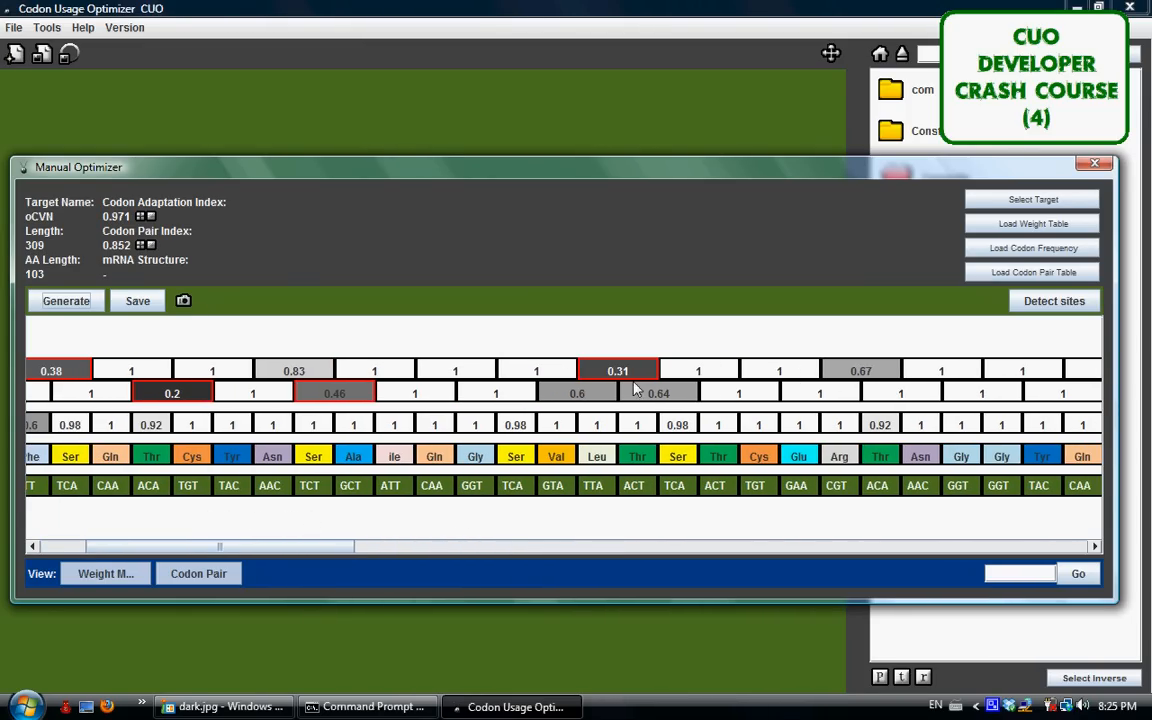
left_click_drag(334, 548, 538, 546)
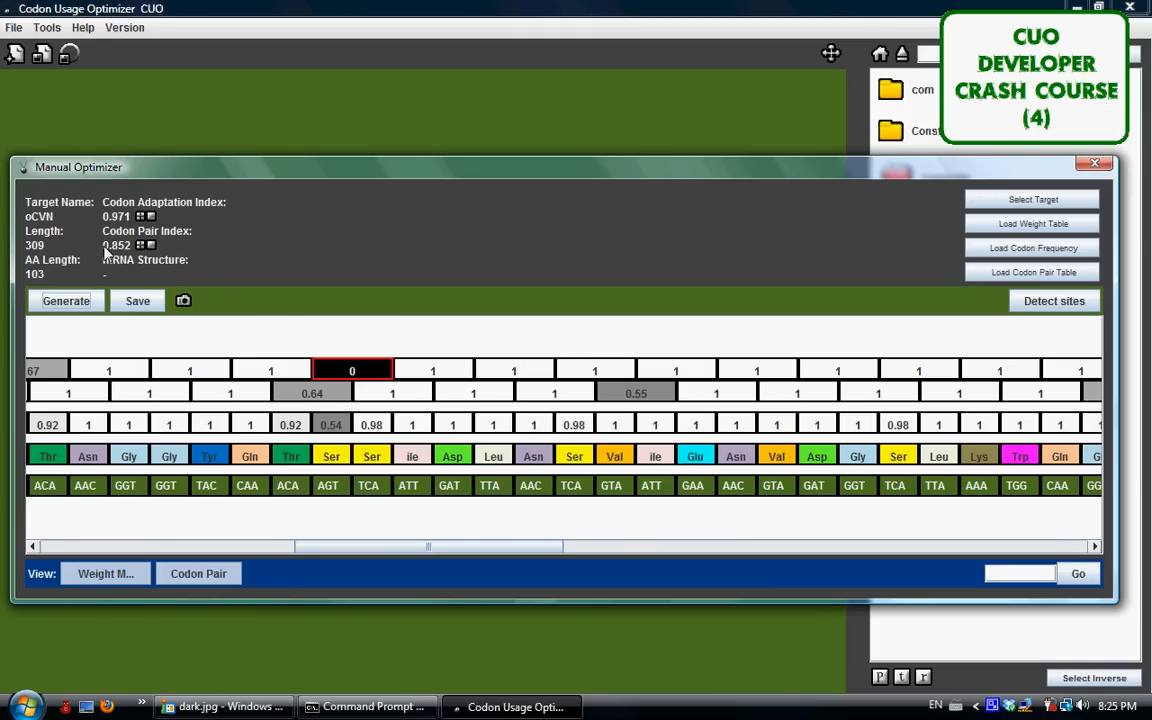
- Save the adjusted oCVN sequence, and open and cancel saving an image of the sequence view
left_click(138, 302)
left_click_drag(507, 553, 375, 551)
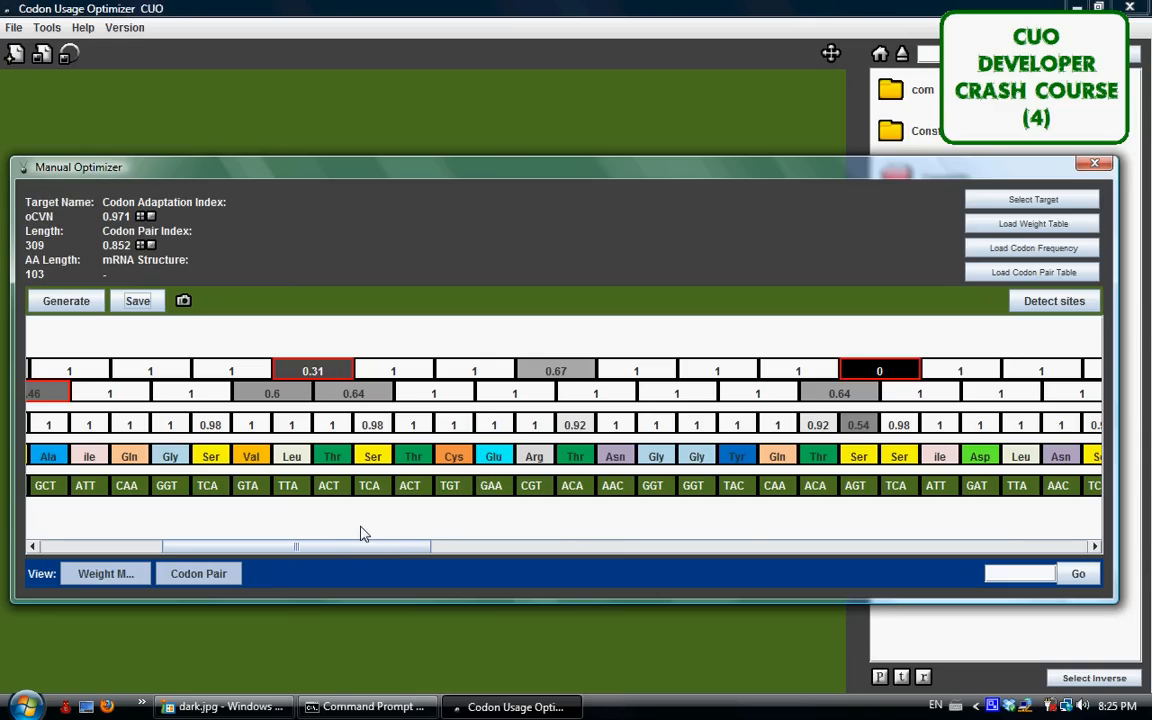
mouse_move(343, 557)
left_mouse_down()
mouse_move(260, 554)
mouse_move(236, 566)
mouse_move(334, 558)
left_mouse_up()
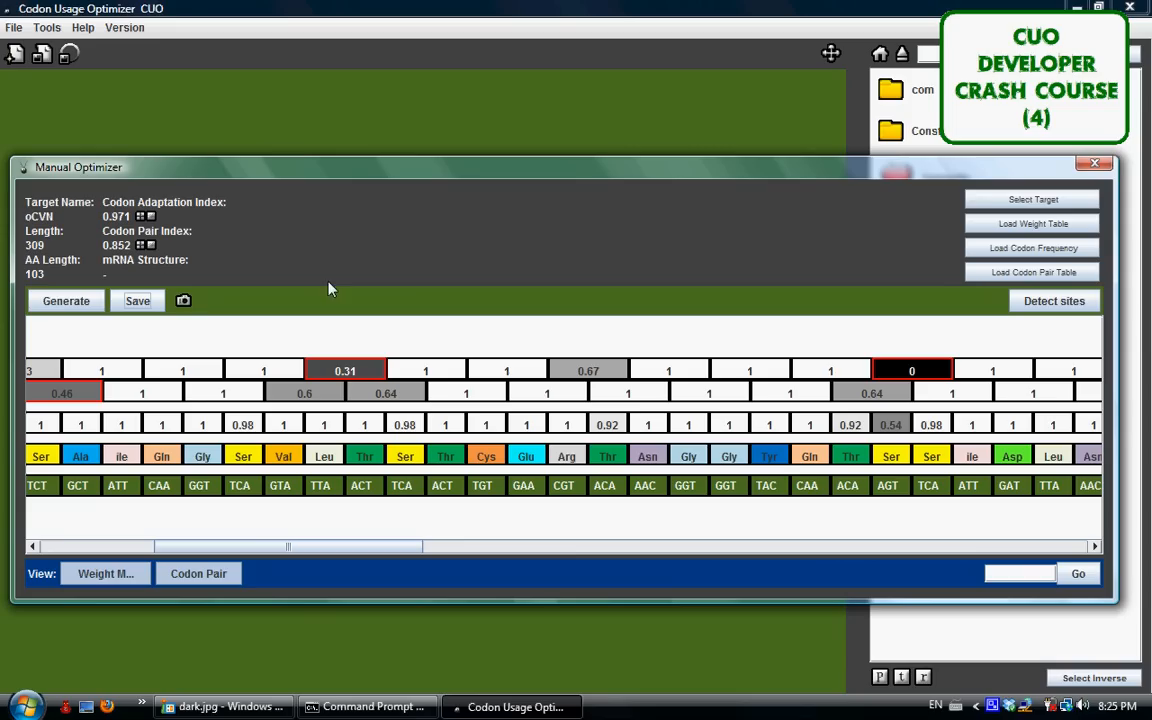
left_click(184, 302)
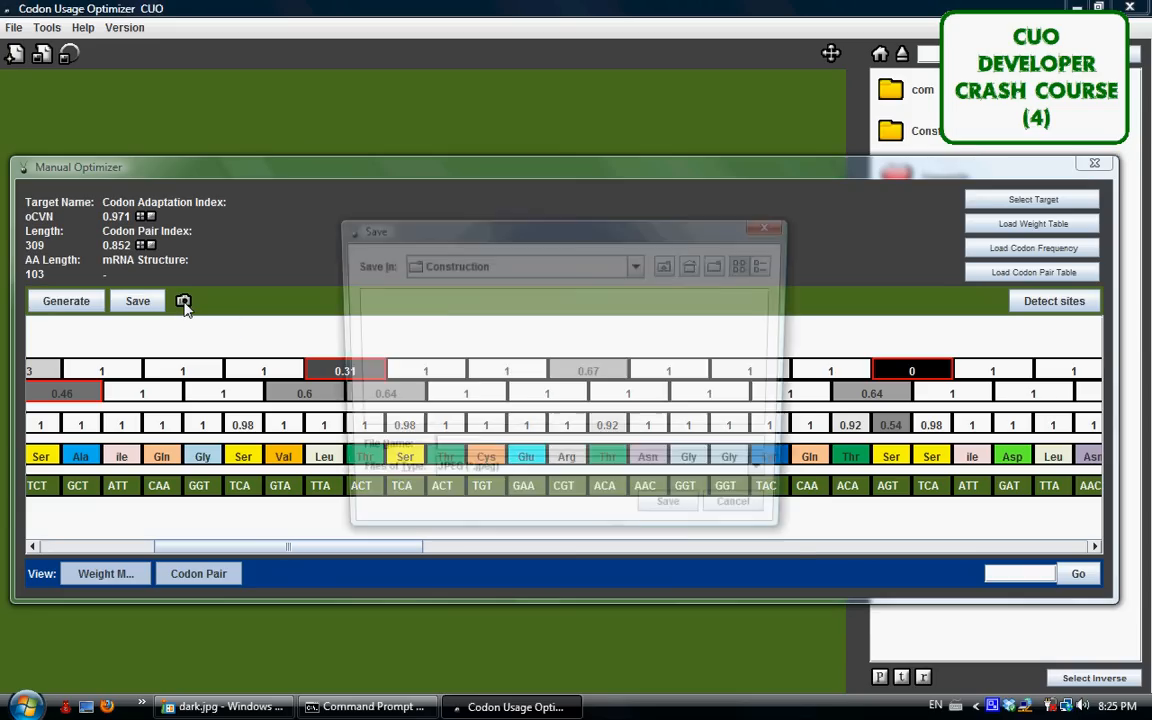
left_click(732, 501)
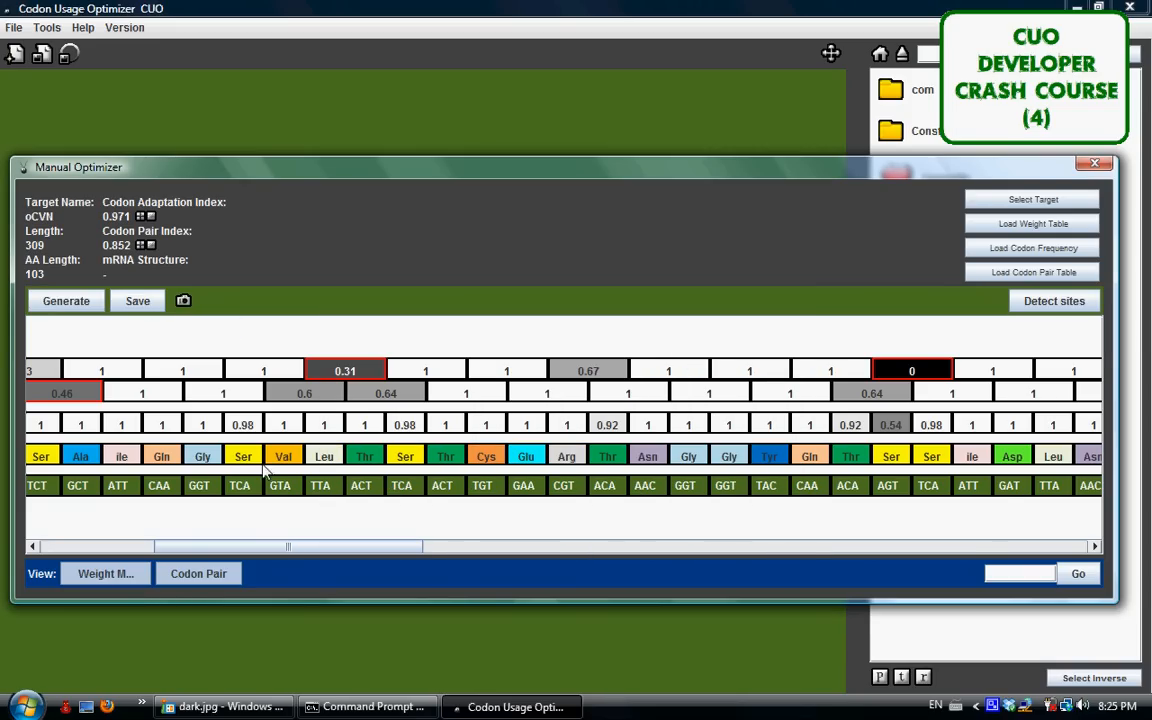
- Open site detection for oCVN and load all the available restriction sites into the Test Digest table
left_click(1049, 303)
left_click(369, 404)
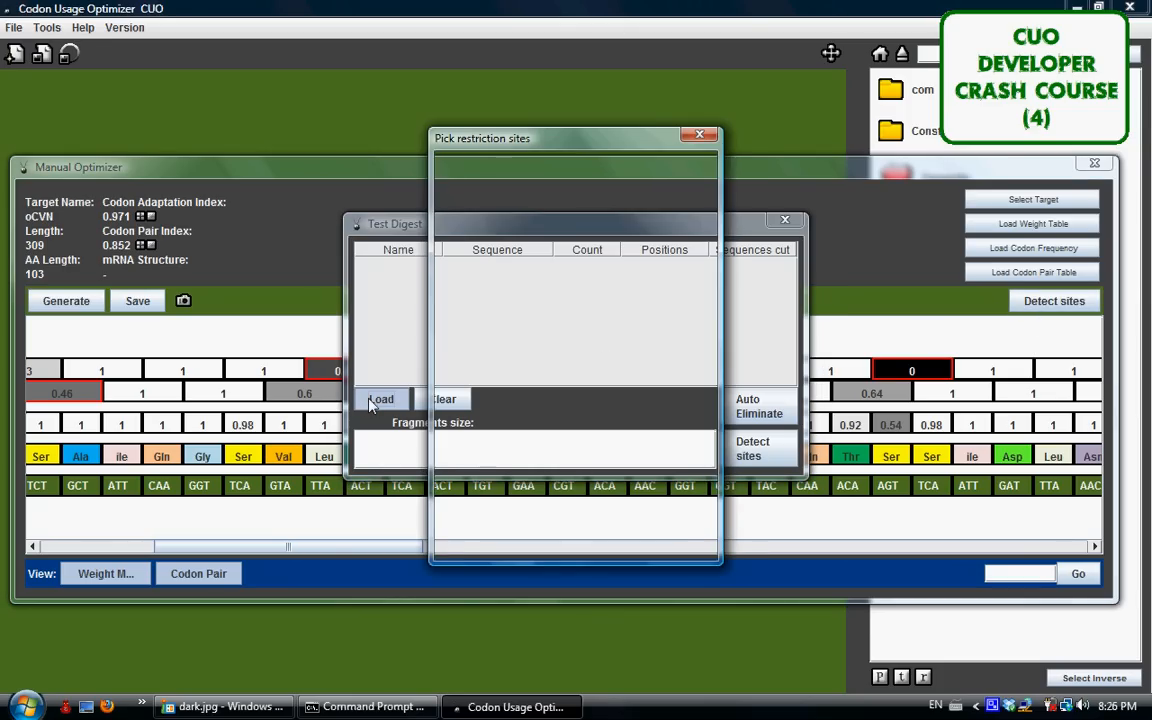
left_click(548, 328)
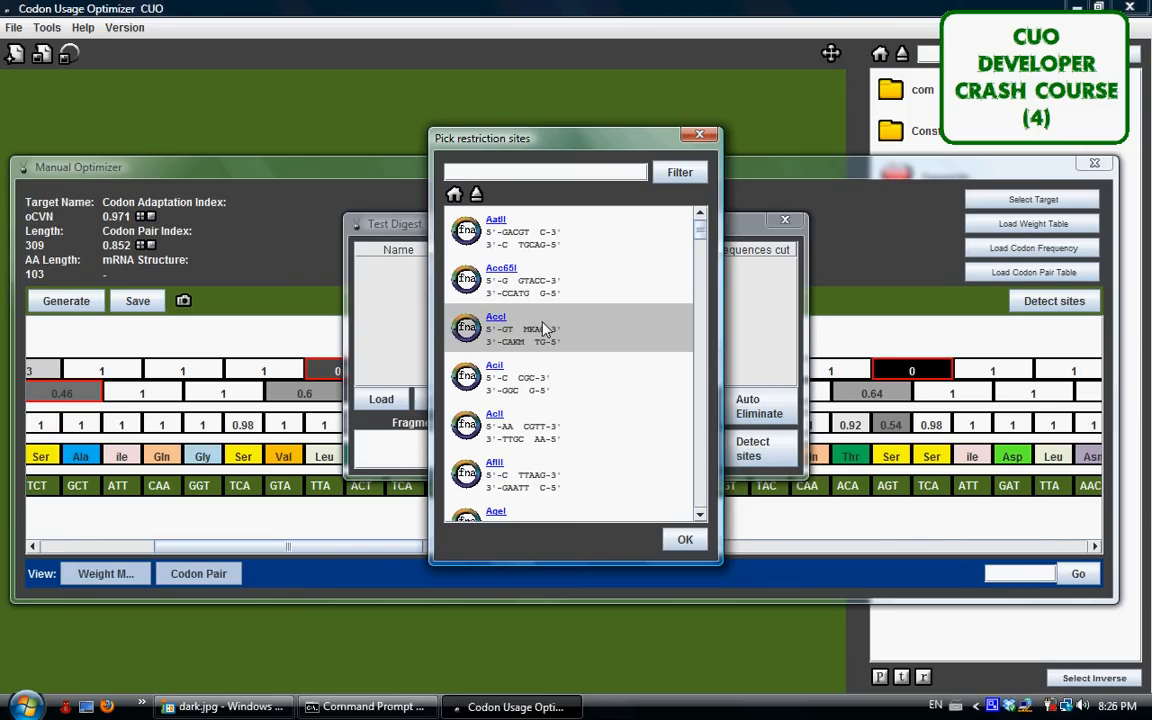
key("ctrl+a")
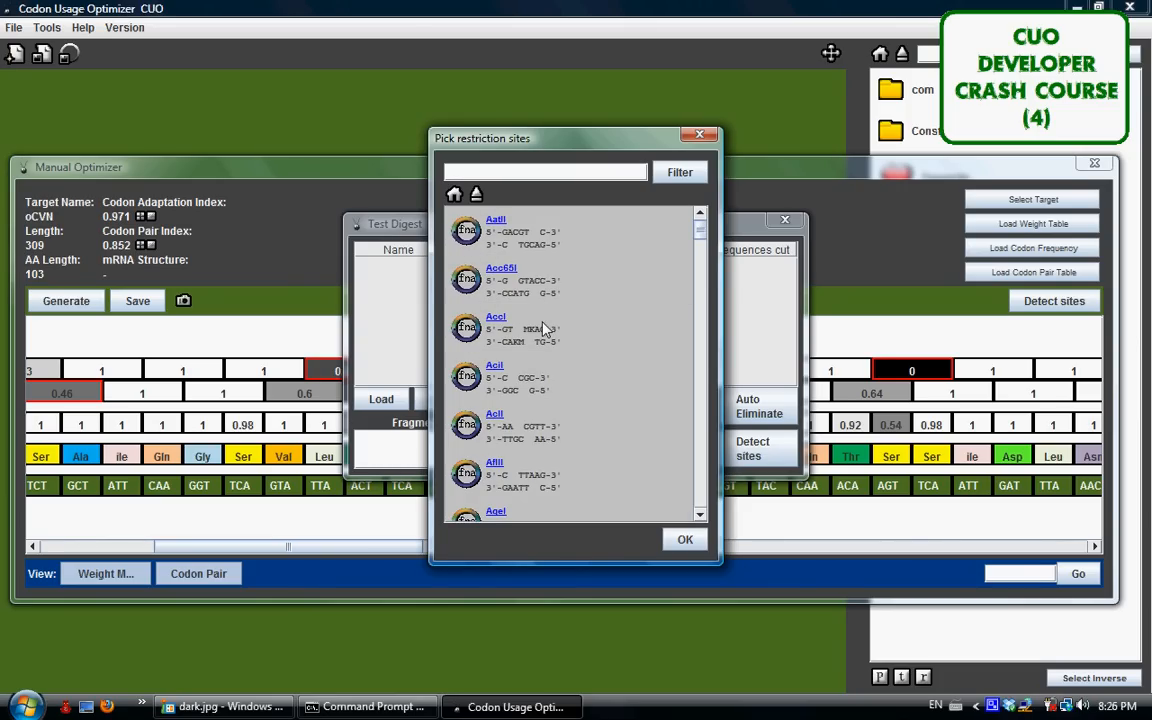
left_click(685, 539)
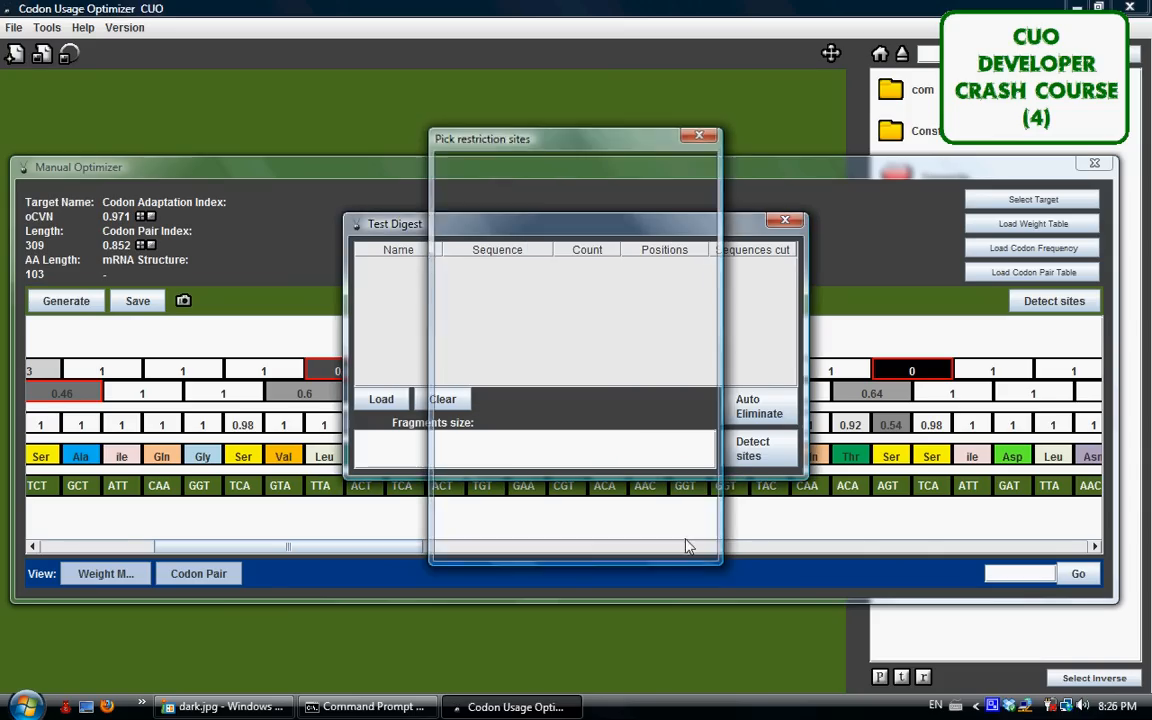
- Browse the loaded restriction enzymes and their recognition sequences in the Test Digest table
scroll(590, 356, "down", 2)
scroll(588, 363, "up", 2)
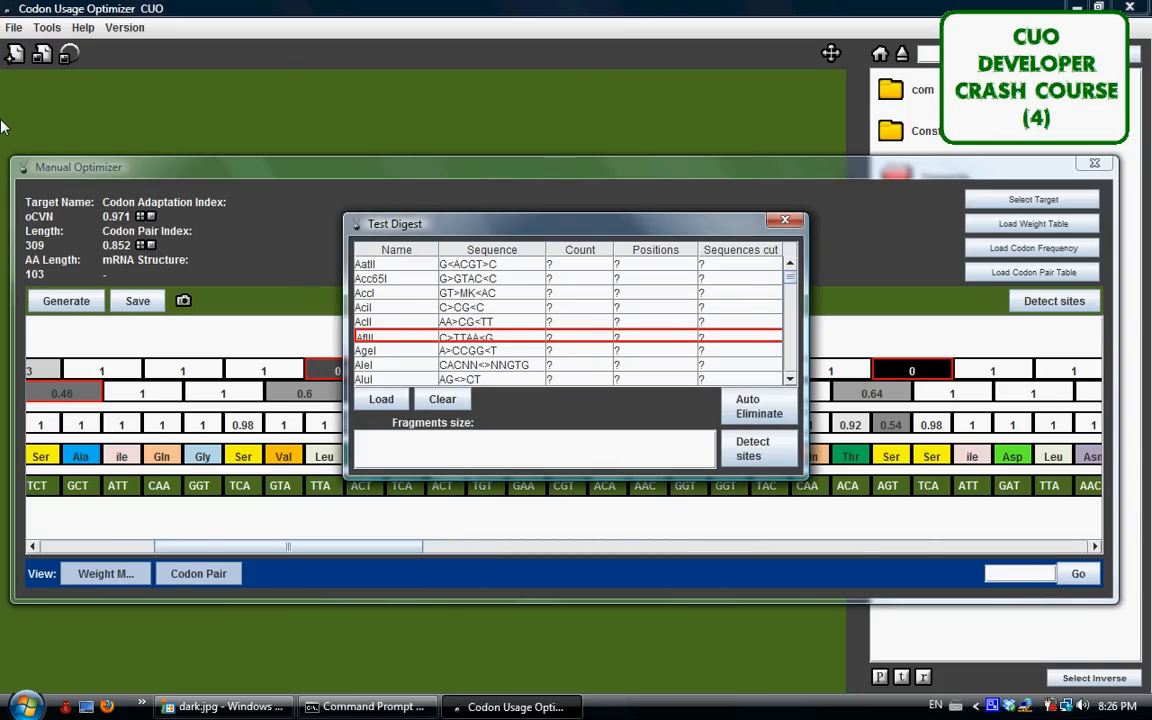
scroll(603, 340, "down", 3)
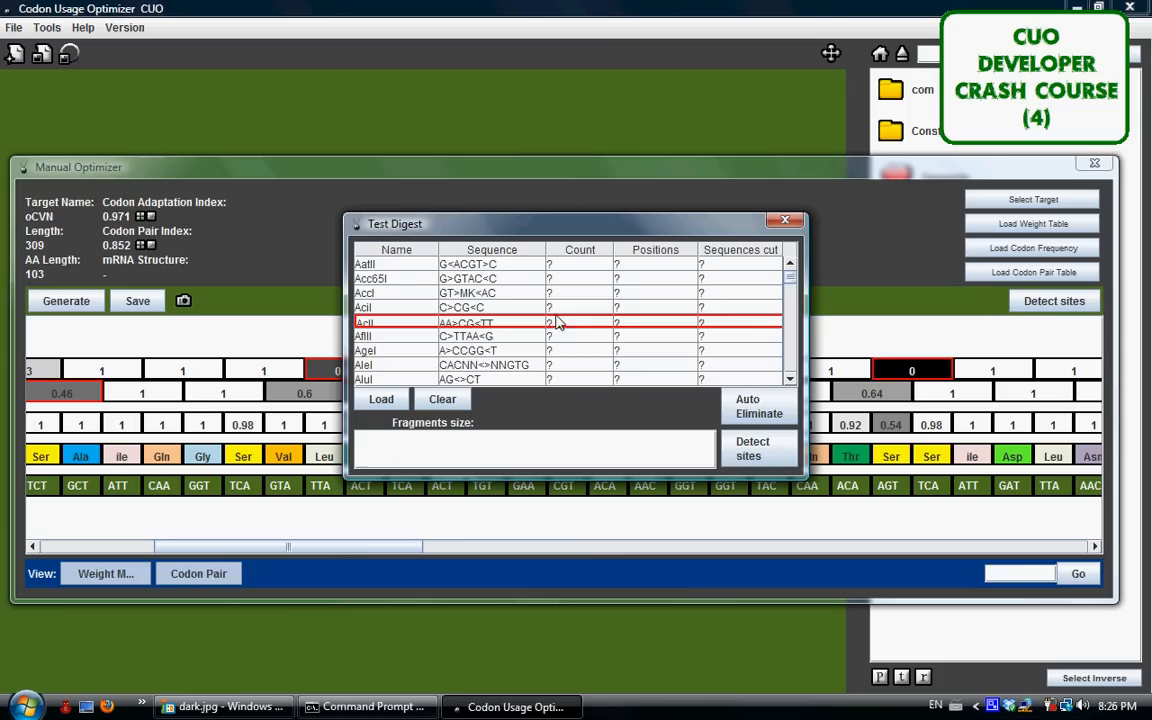
scroll(540, 303, "up", 3)
left_click(530, 280)
left_click(543, 306)
left_click(545, 332)
left_click(525, 265)
mouse_move(786, 282)
left_mouse_down()
mouse_move(773, 363)
mouse_move(777, 277)
left_mouse_up()
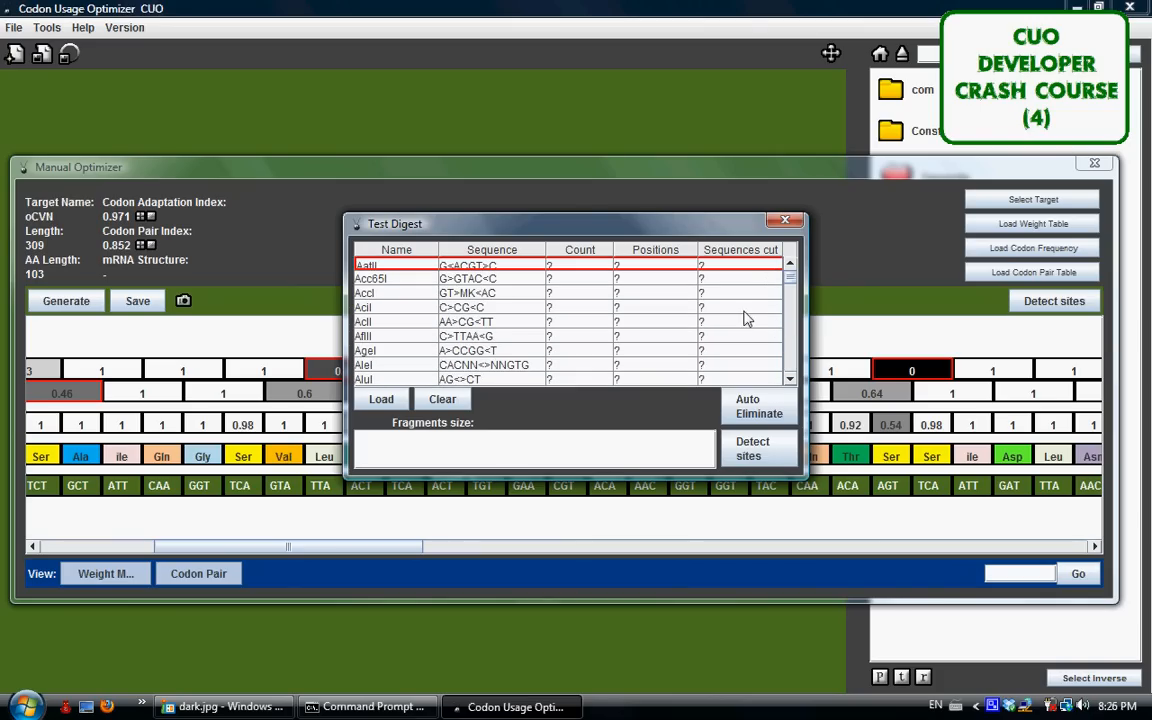
- Detect the loaded restriction sites in oCVN and select the AluI entry to inspect its cut positions
left_click(739, 465)
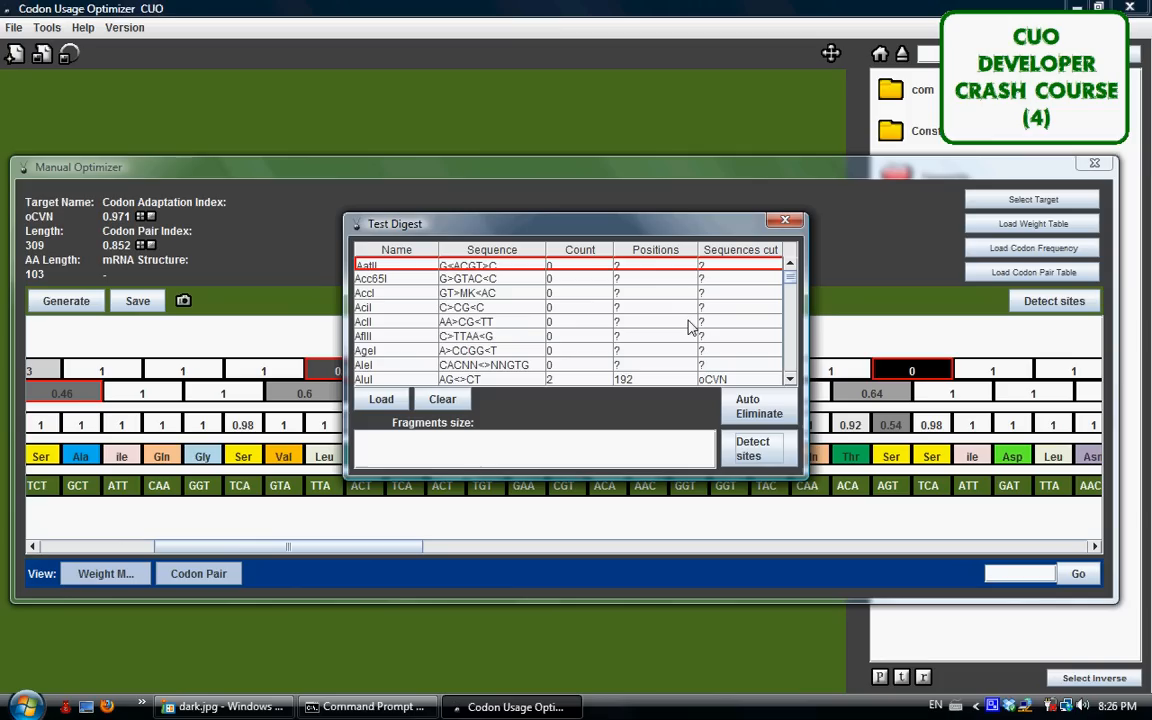
scroll(665, 290, "down", 1)
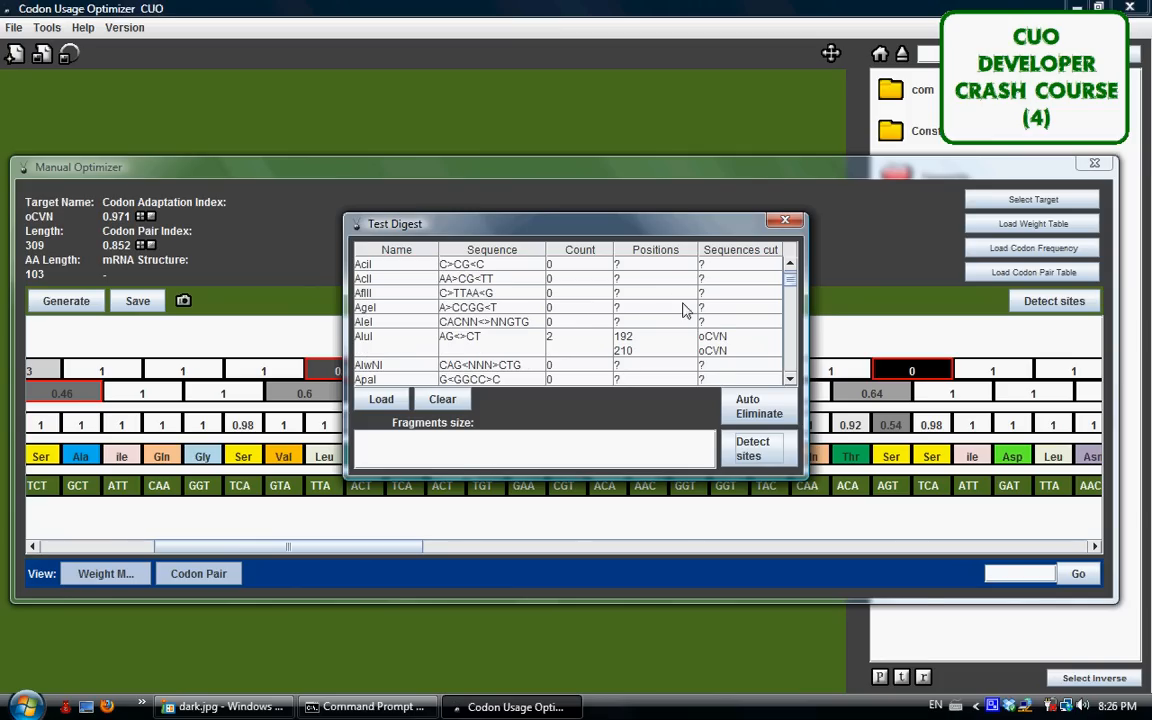
left_click(578, 345)
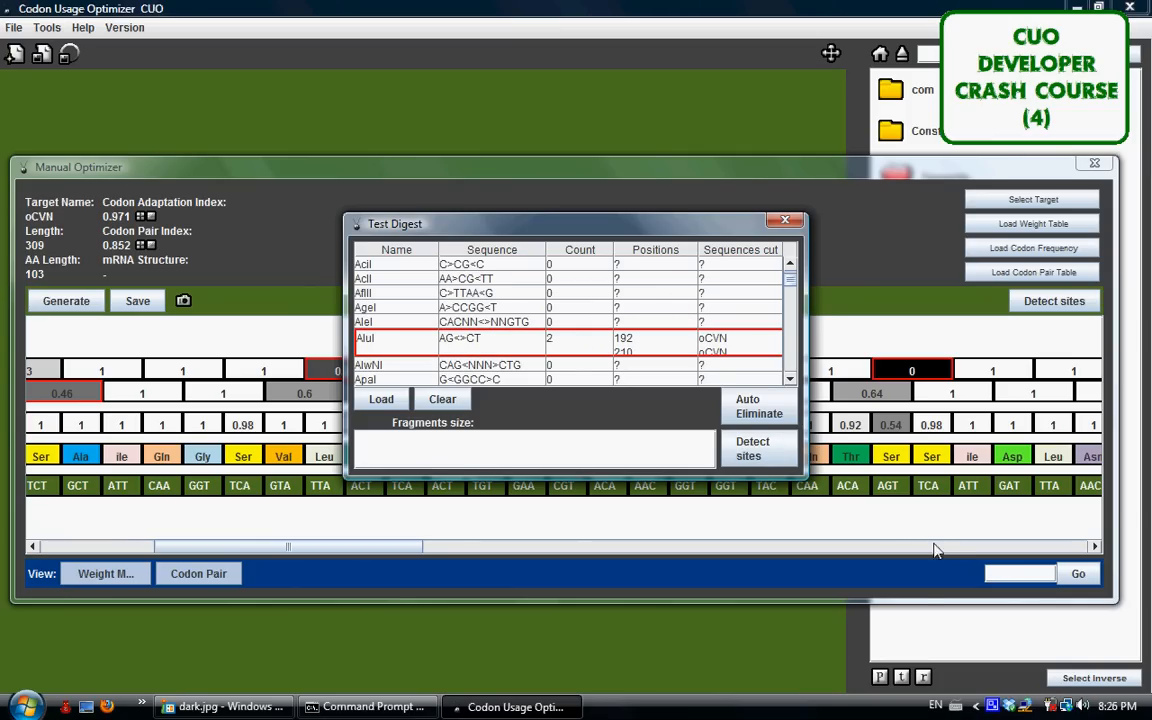
- Auto-eliminate the detected restriction sites from oCVN and review the AluI entry in the digest table
left_click(503, 295)
left_click(500, 342)
scroll(716, 363, "down", 1)
scroll(705, 350, "up", 1)
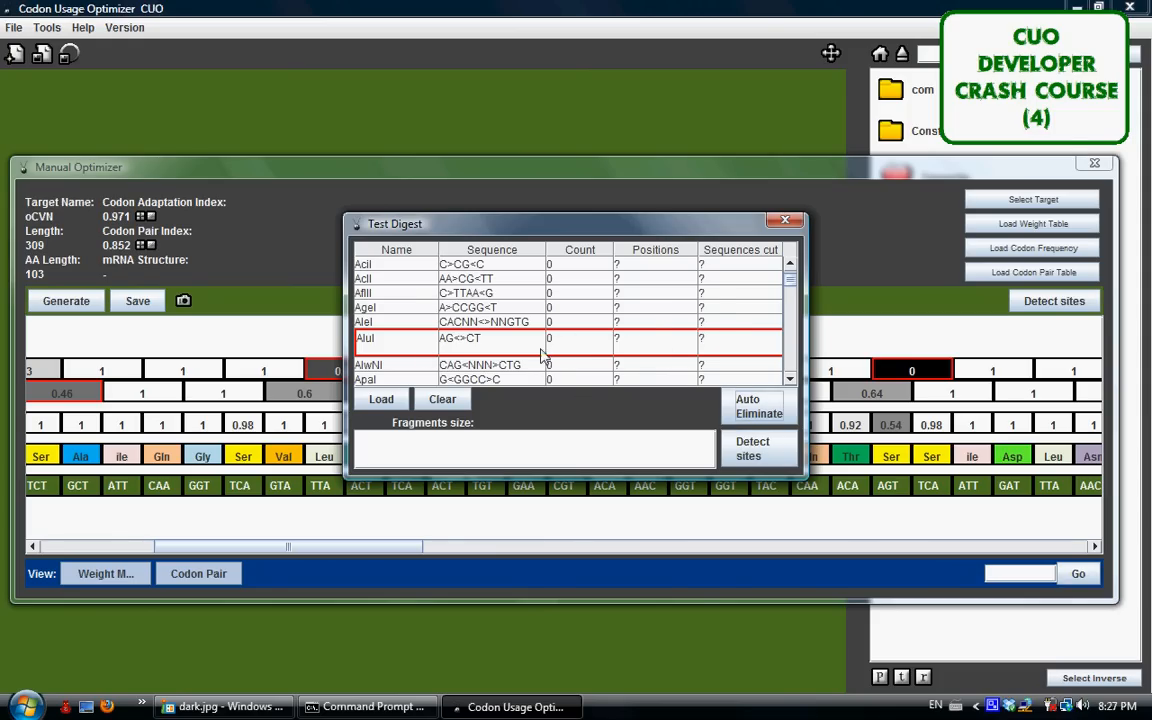
- Clear all the restriction enzymes from the Test Digest table and close the site detection window
scroll(668, 362, "down", 2)
scroll(672, 367, "up", 2)
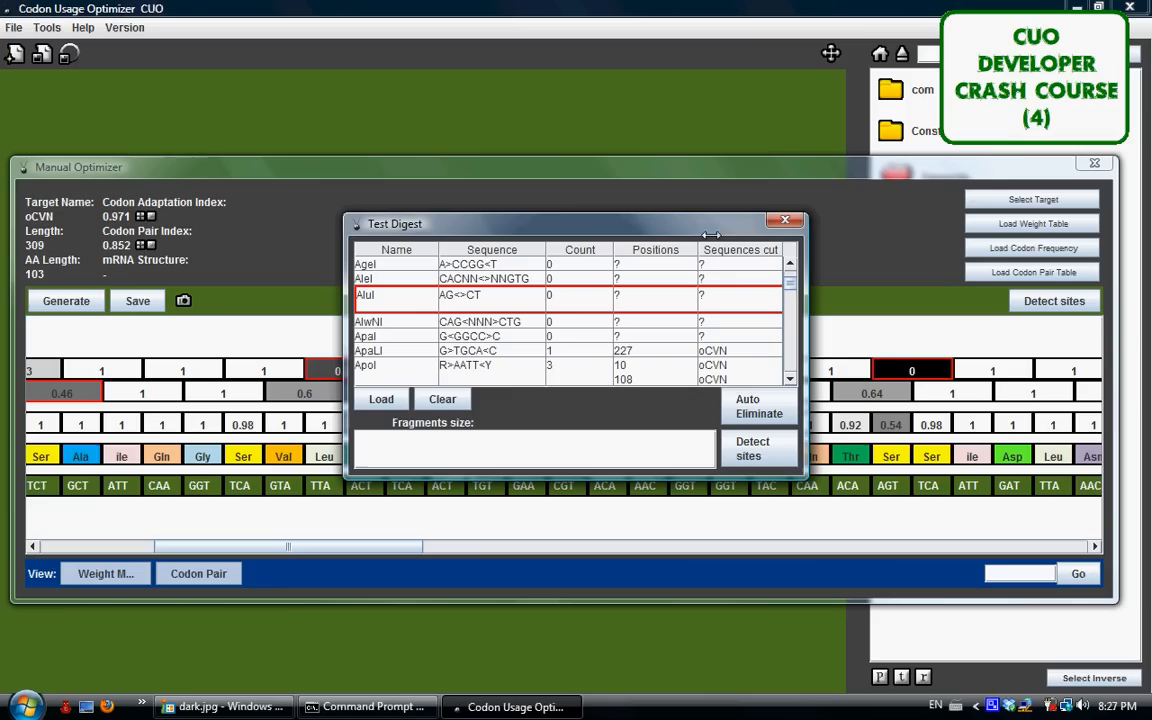
left_click(445, 400)
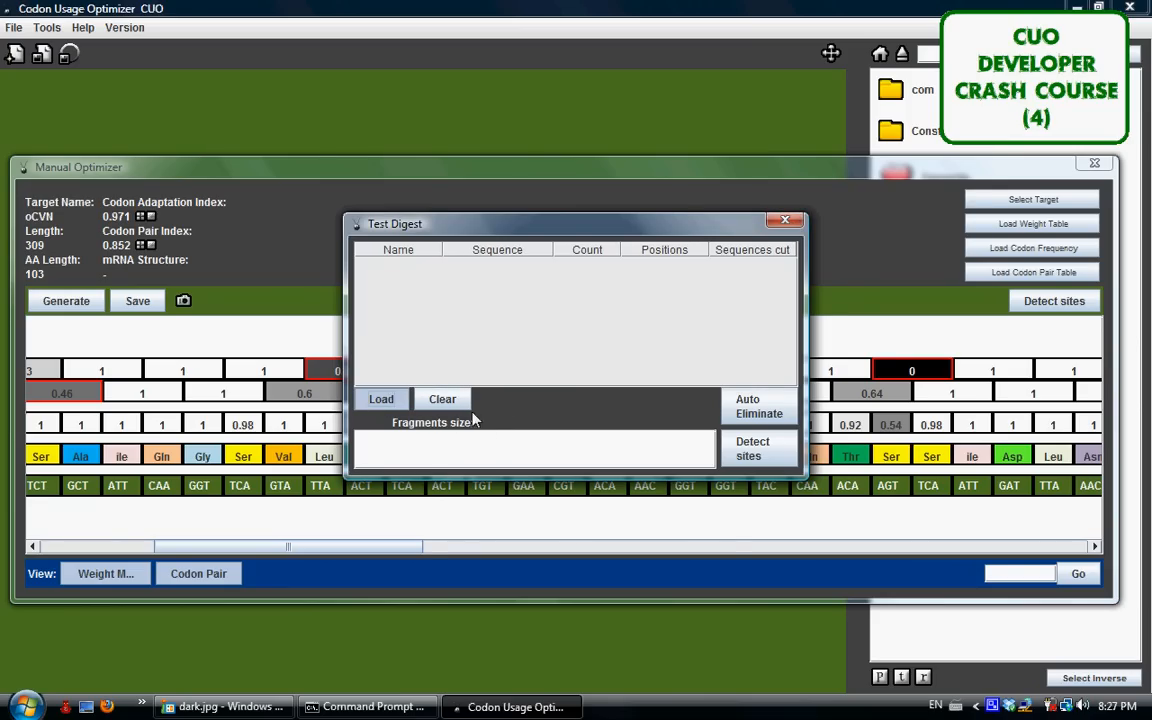
left_click(701, 135)
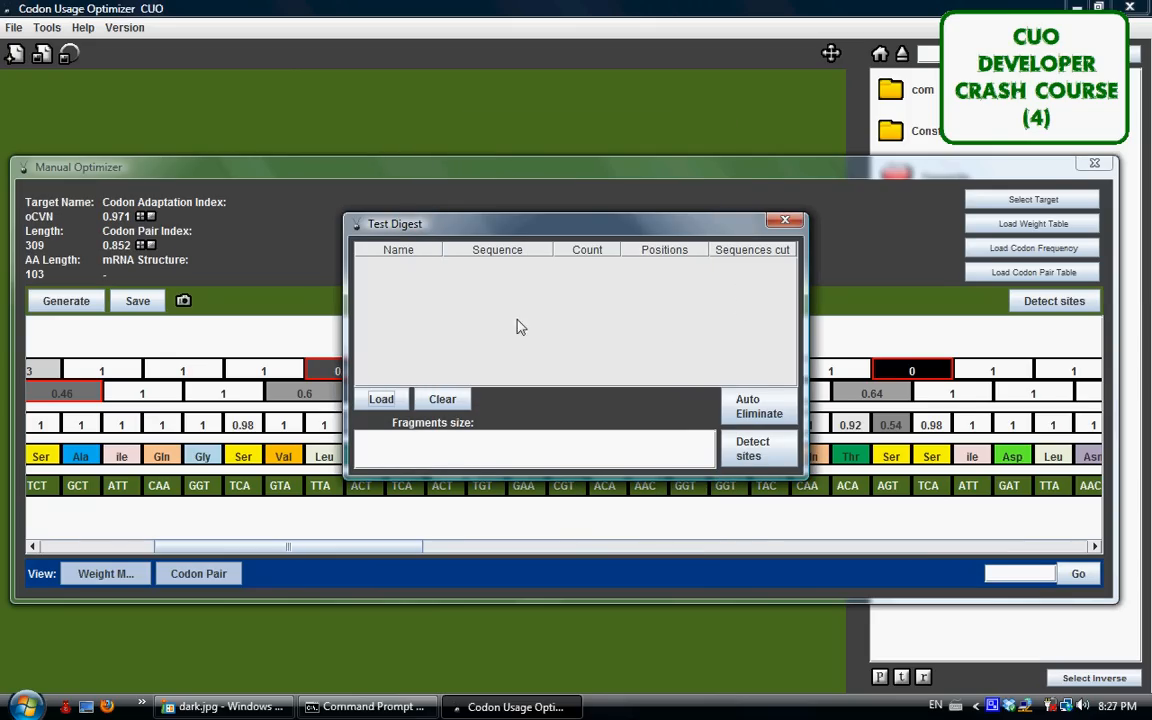
left_click(782, 222)
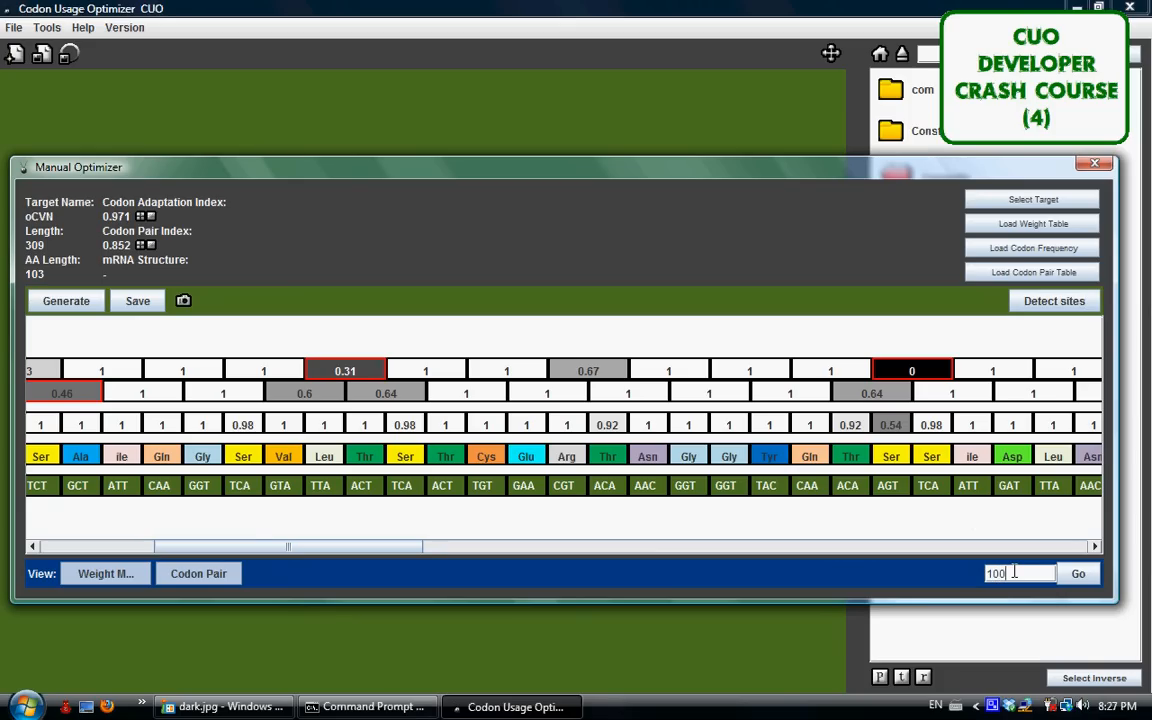
- Jump to position 300 in the oCVN sequence and inspect the codons from its end back to its start
key("BackSpace")
key("BackSpace")
key("Return")
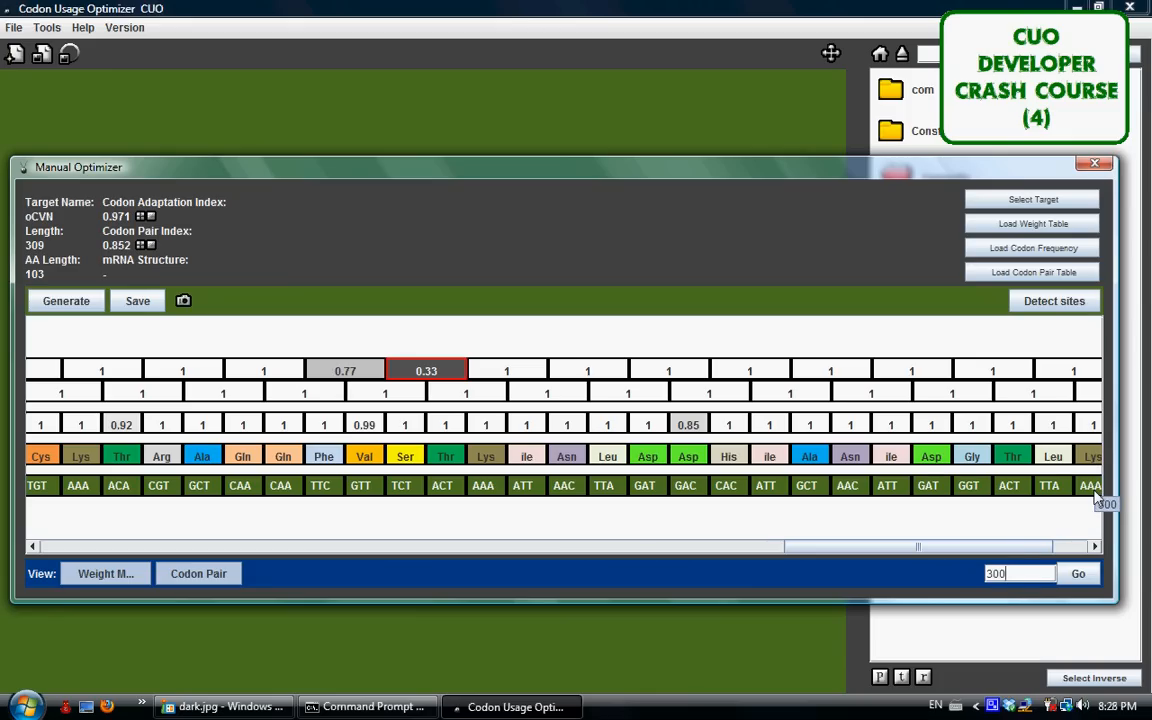
scroll(1065, 532, "down", 3)
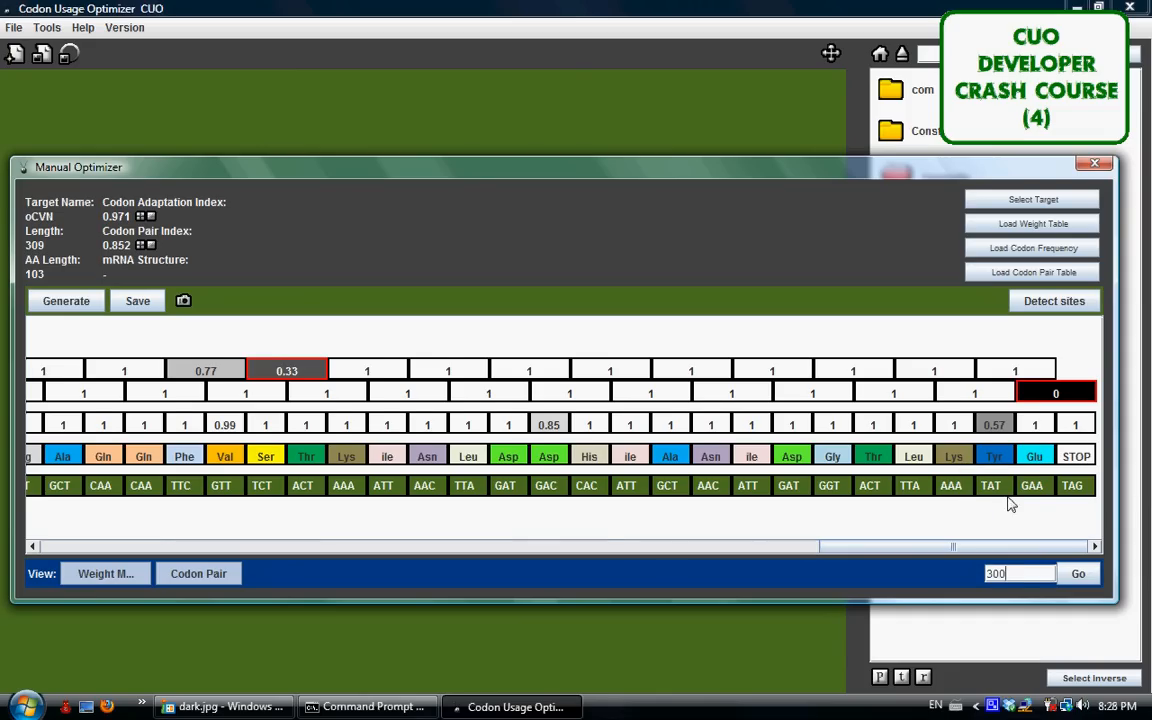
left_click(600, 546)
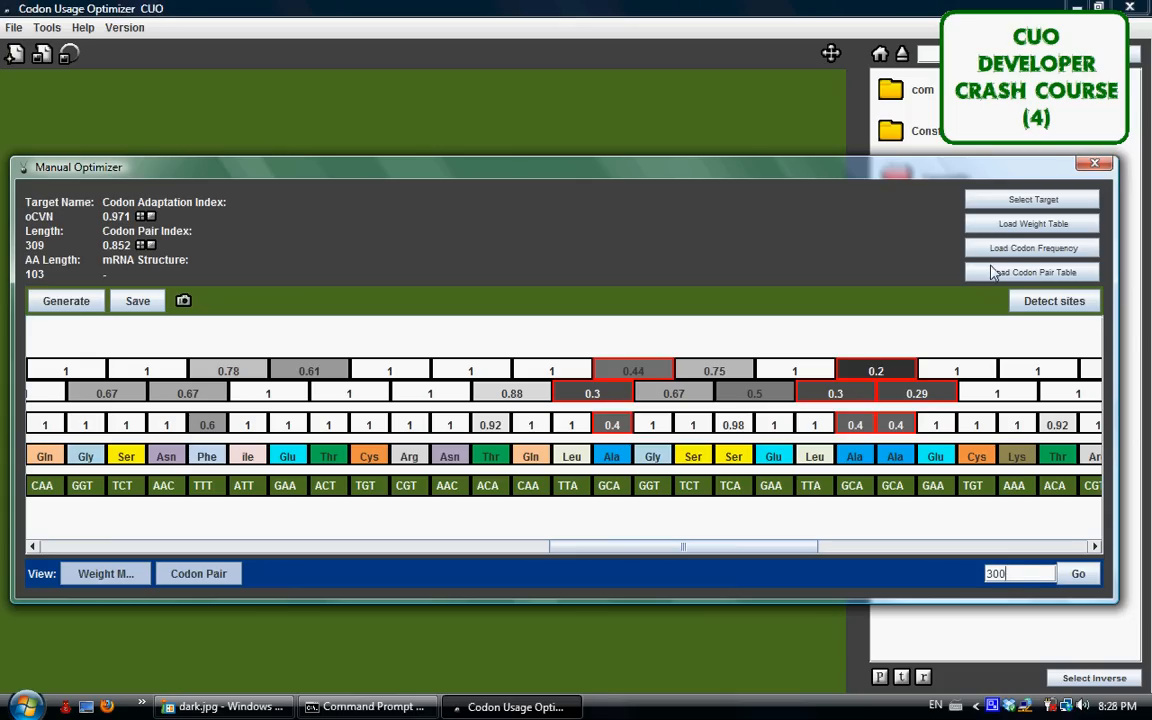
left_click_drag(652, 547, 140, 564)
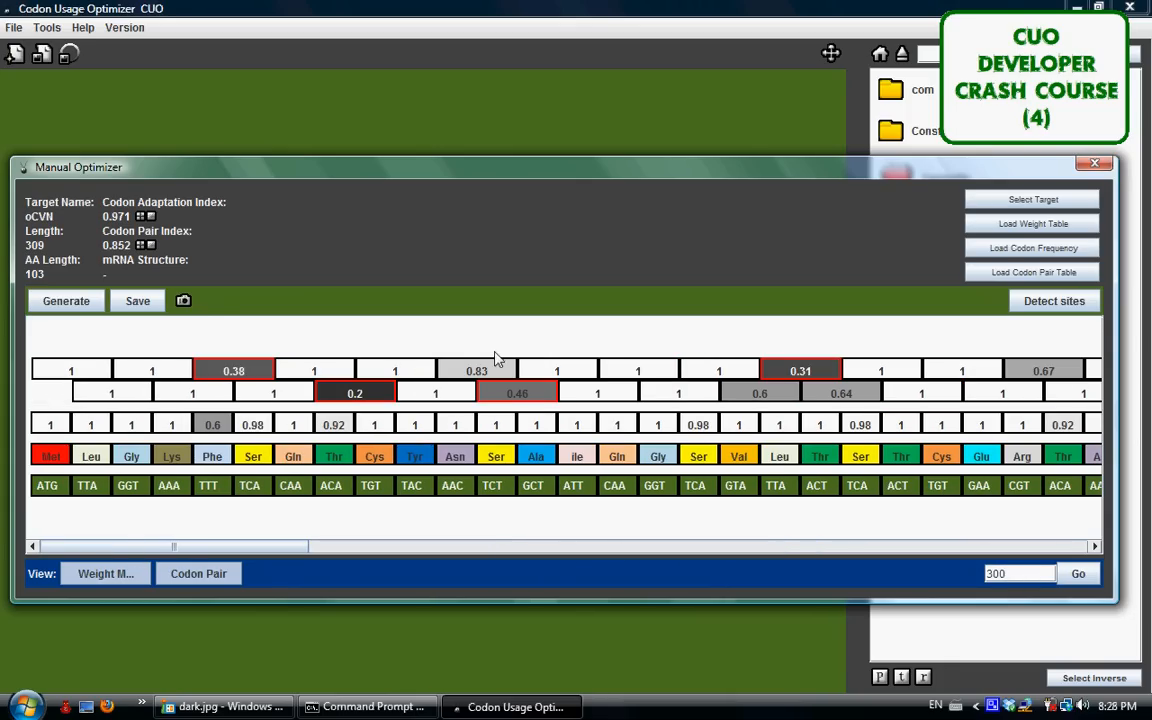
- Close the Manual Optimizer
left_click(1095, 164)
left_click(992, 706)
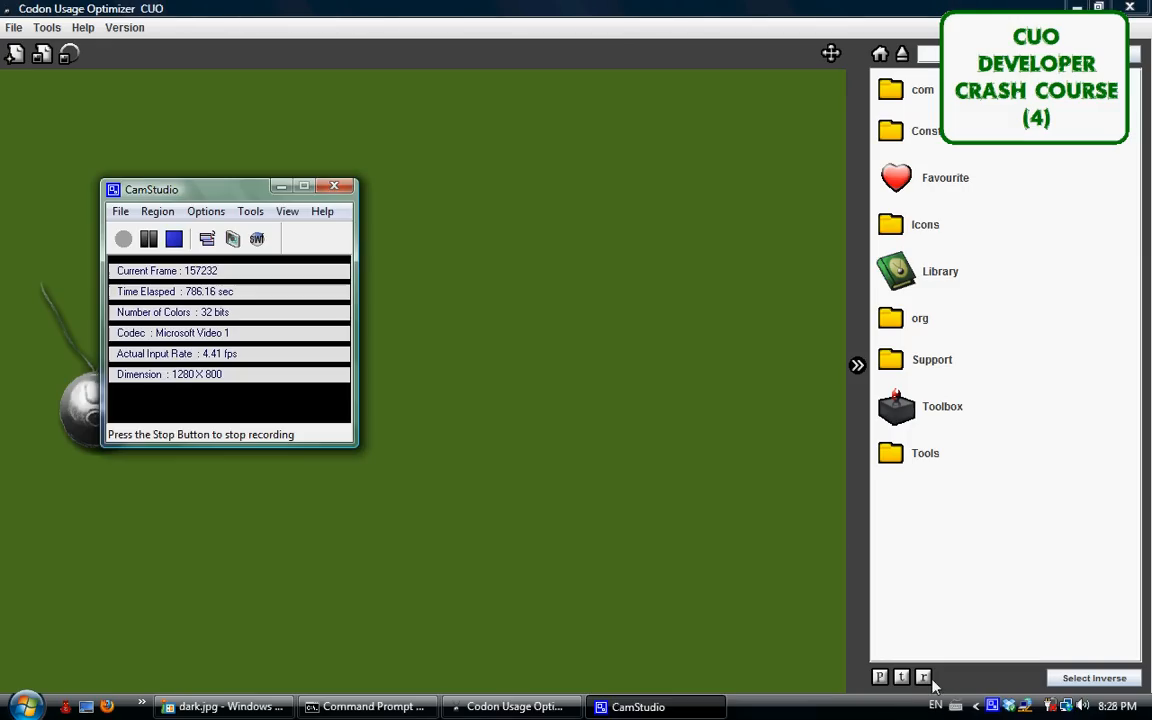